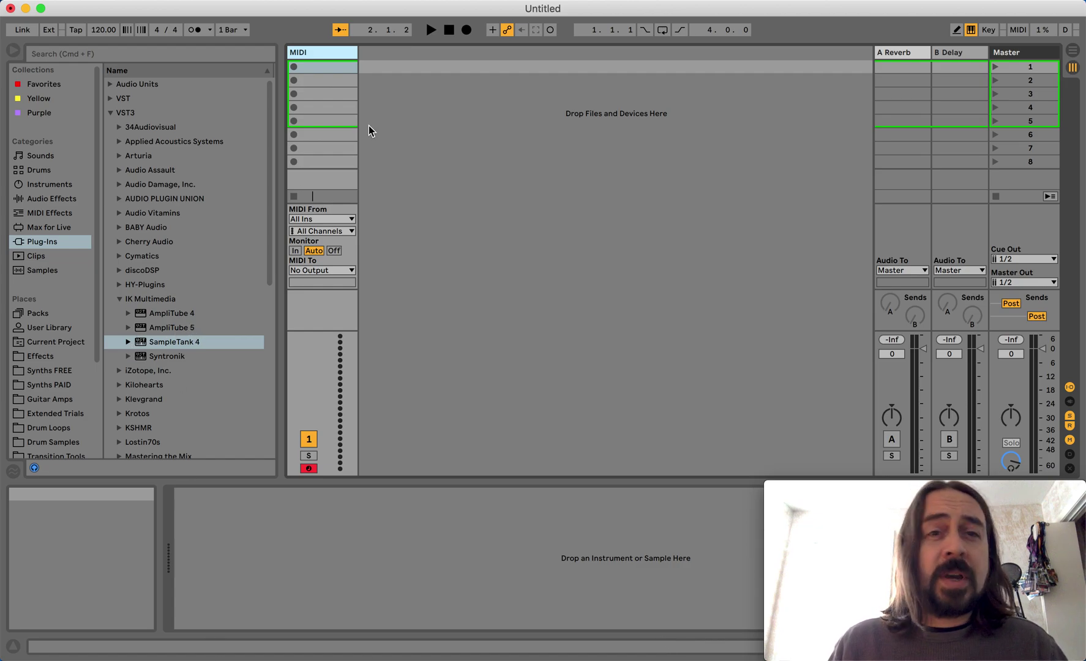
Step: Load SampleTank 4 onto the empty MIDI track and open its plug-in window
{"action": "left_click_drag", "start_coordinate": [145, 342], "coordinate": [327, 55]}
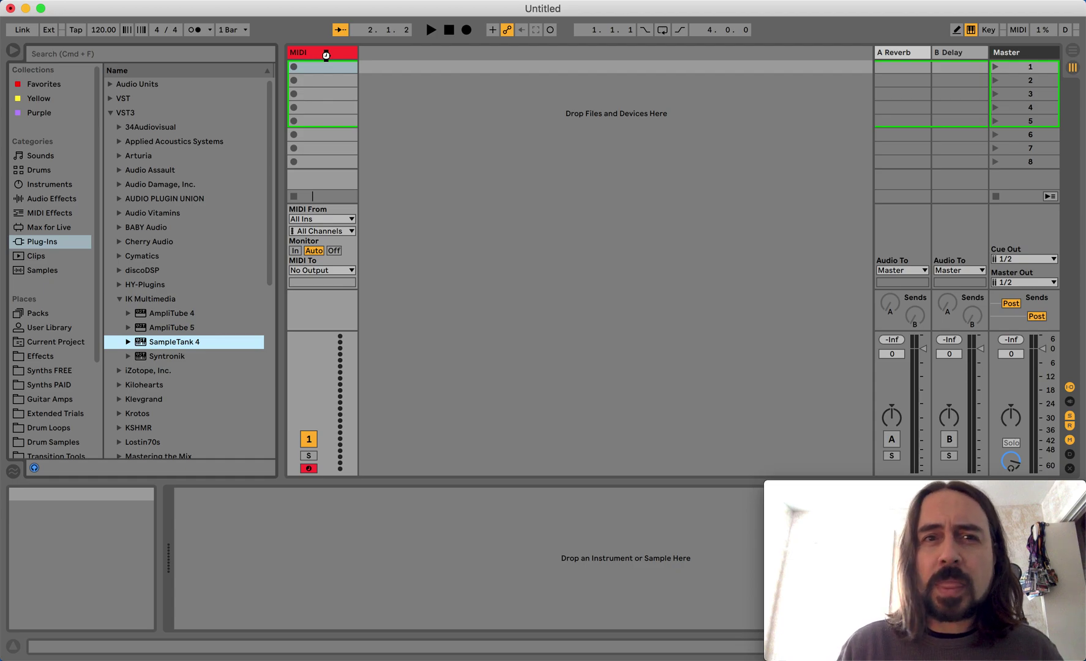
{"action": "left_click_drag", "start_coordinate": [327, 55], "coordinate": [326, 55]}
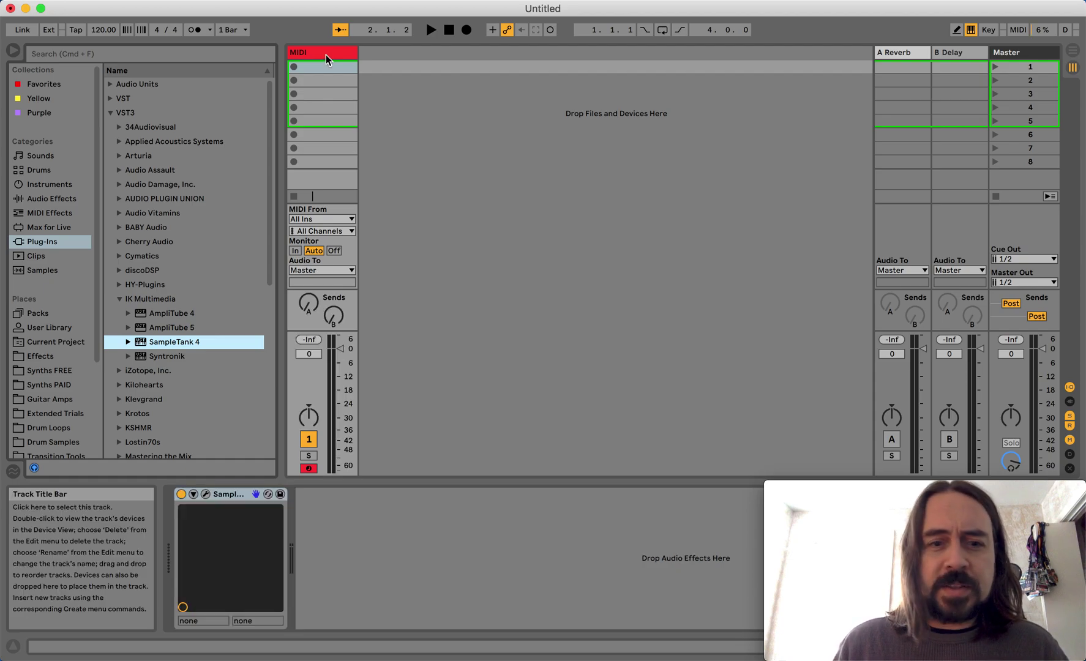
{"action": "left_click", "coordinate": [205, 494]}
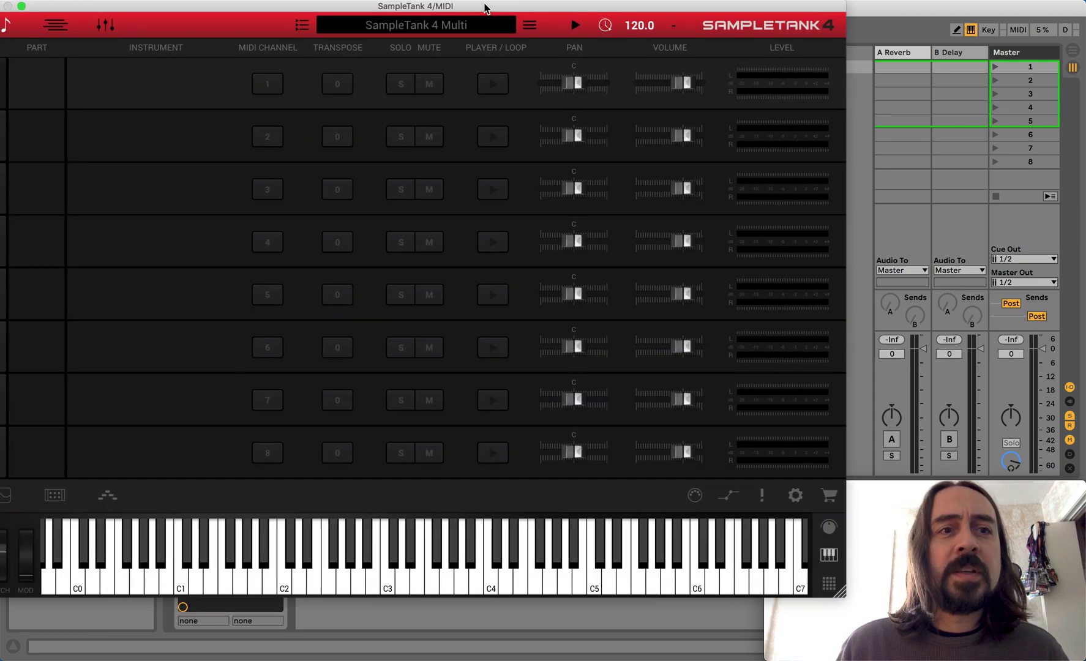
{"action": "left_click_drag", "start_coordinate": [485, 7], "coordinate": [499, 7]}
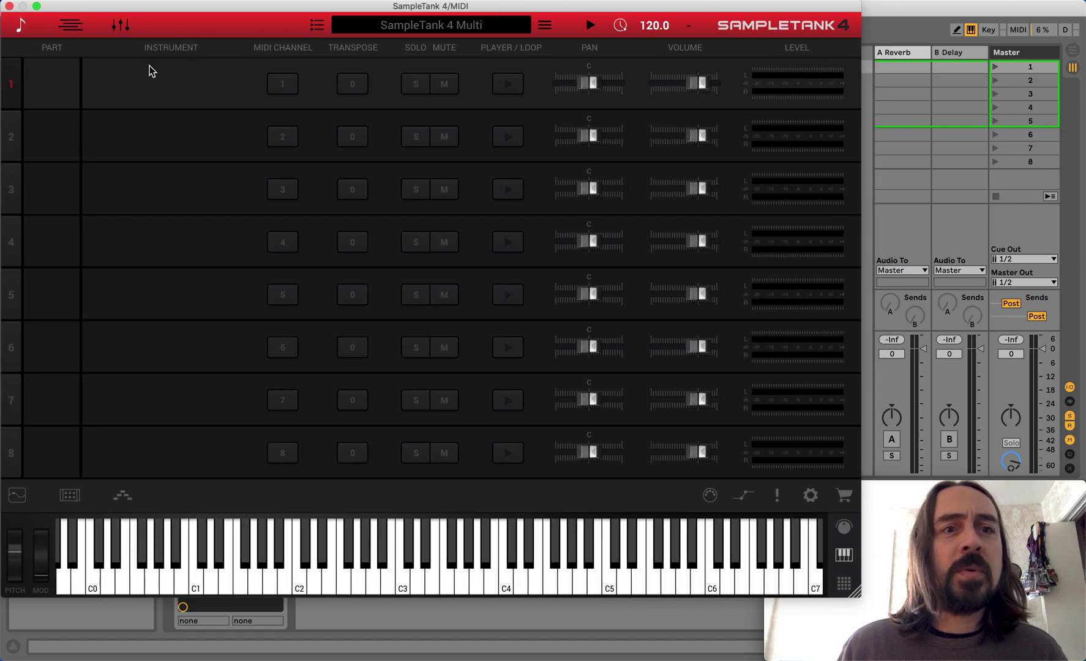
Step: Load Syntronik Memory-V's Abuse of Modulation into Part 1, show its eight macros, then close the window
{"action": "left_click", "coordinate": [130, 83]}
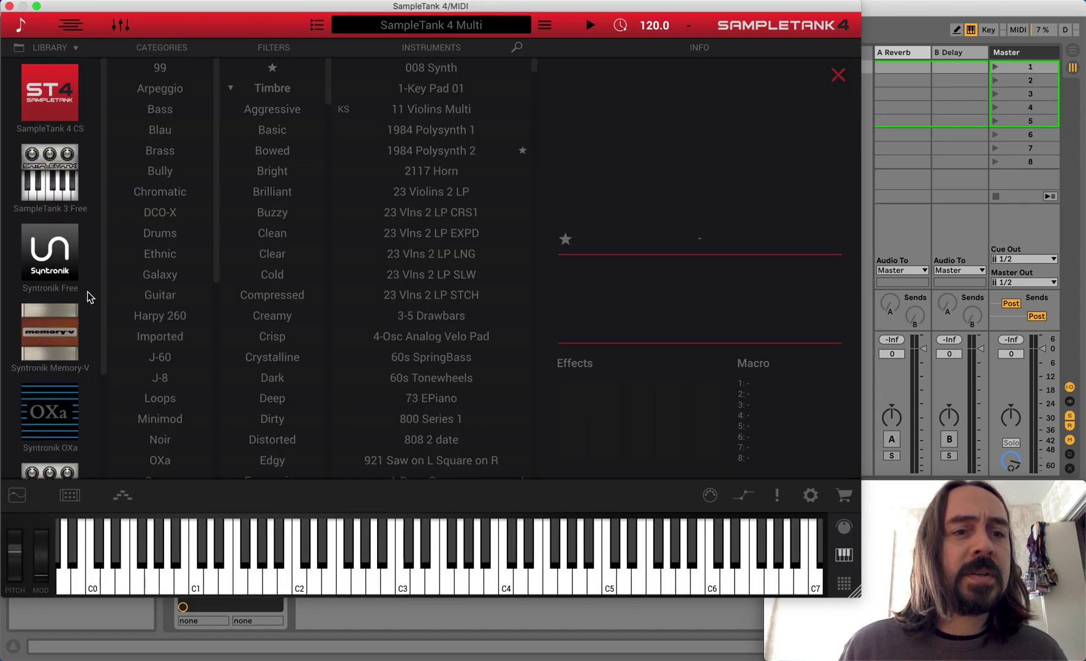
{"action": "left_click", "coordinate": [41, 328]}
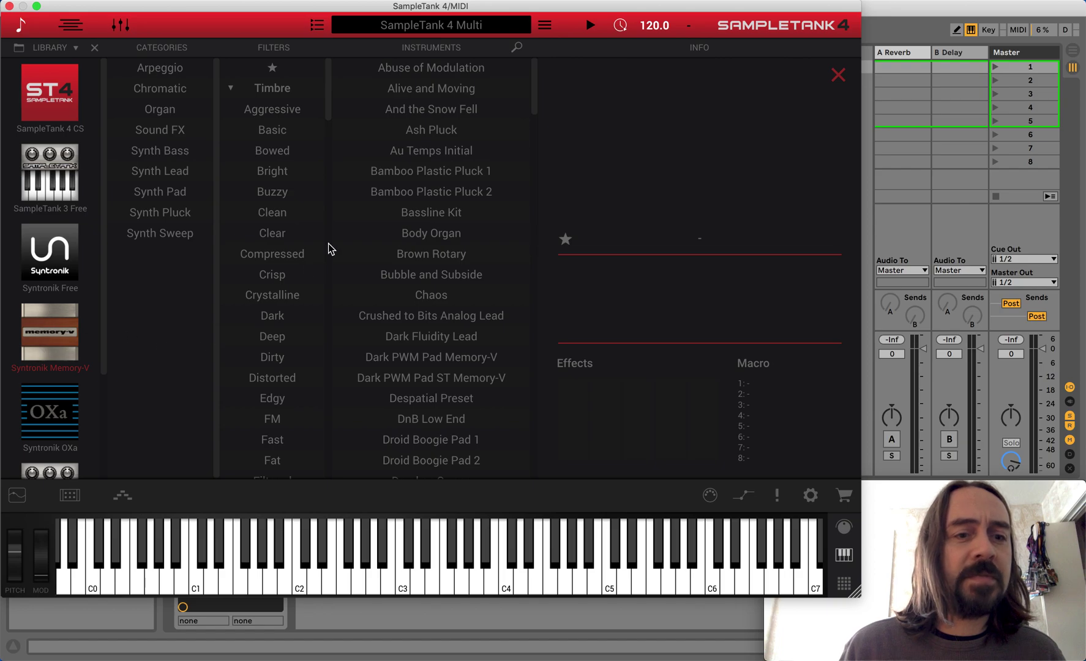
{"action": "double_click", "coordinate": [444, 69]}
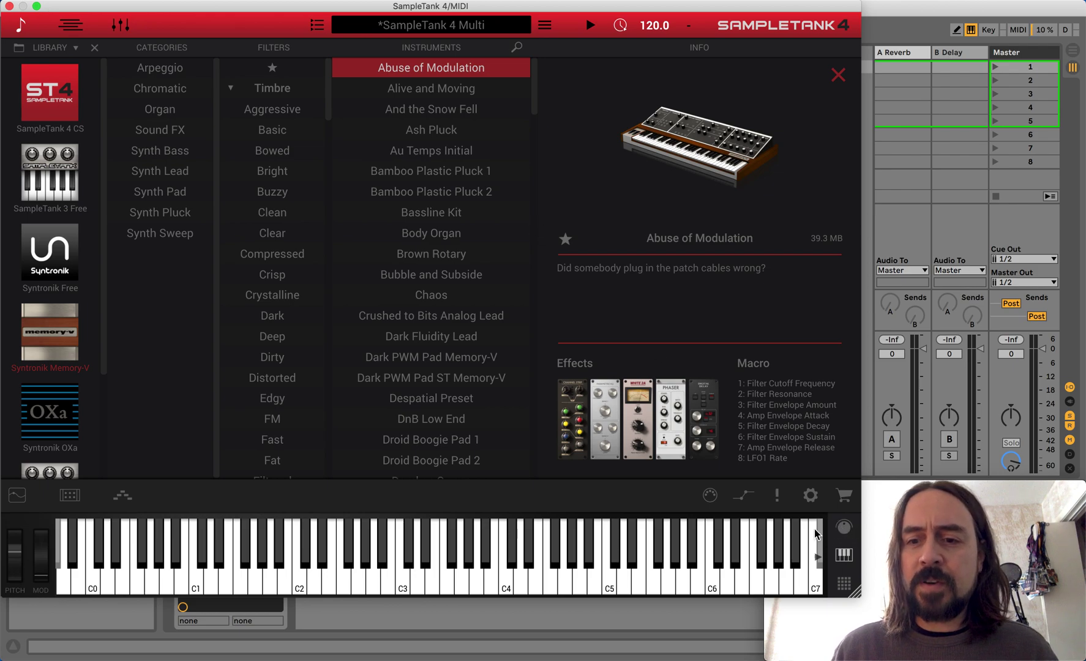
{"action": "left_click", "coordinate": [843, 528]}
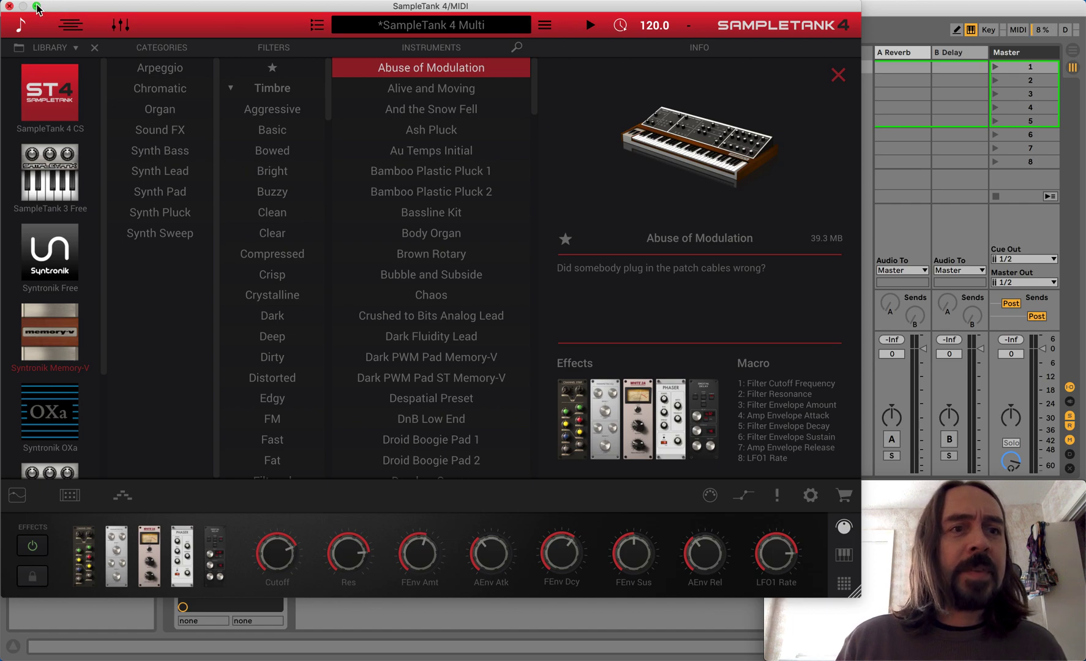
{"action": "left_click", "coordinate": [11, 8]}
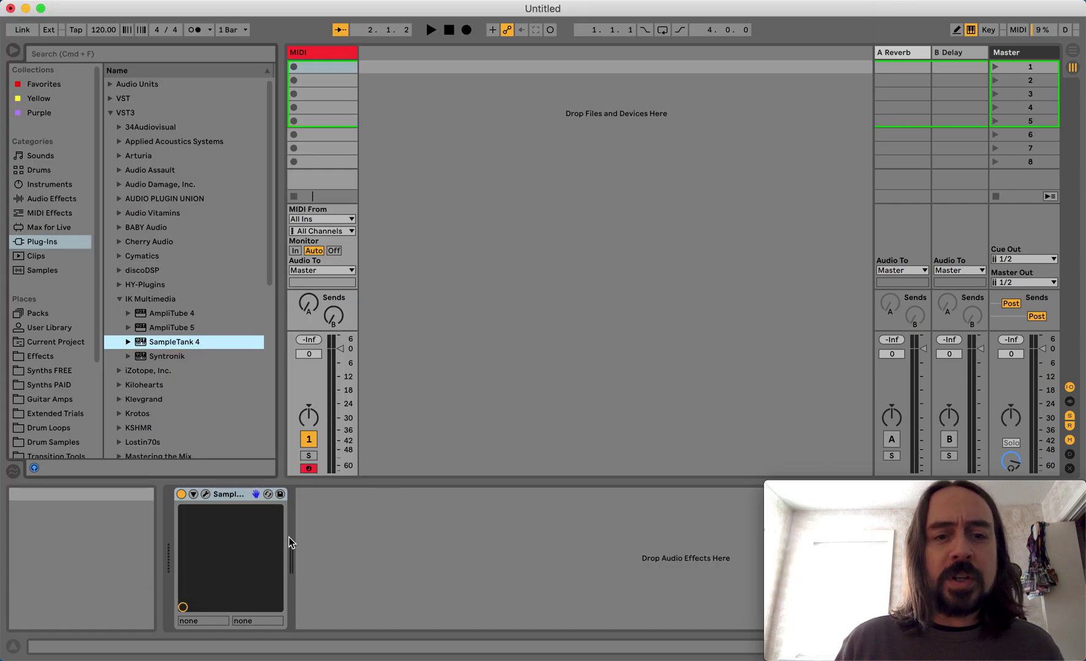
Step: Unfold the SampleTank 4 device and switch on Configure Mode
{"action": "left_click", "coordinate": [194, 494]}
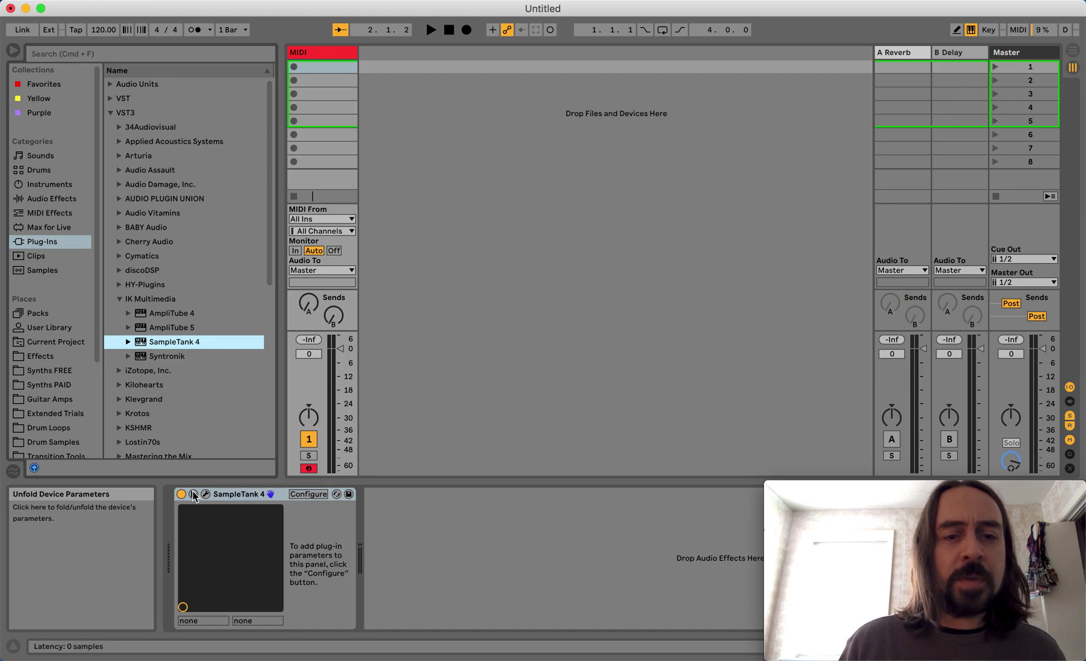
{"action": "left_click", "coordinate": [307, 495]}
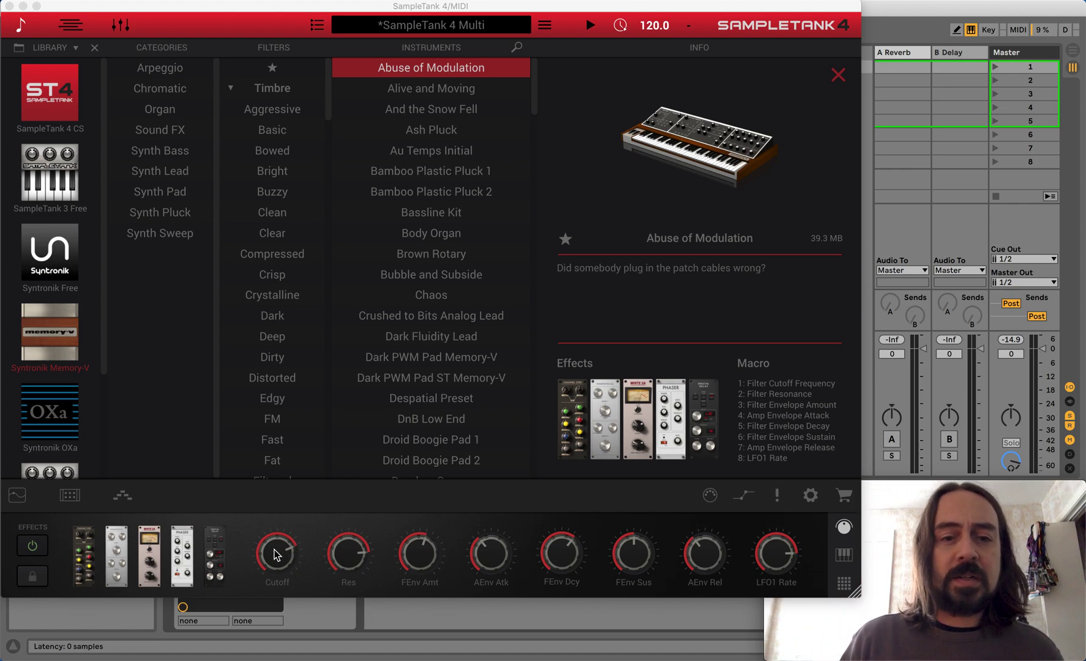
Step: Wiggle the Cutoff macro for Live to register, then close the window and toggle Configure
{"action": "left_click", "coordinate": [273, 555]}
{"action": "mouse_move", "coordinate": [273, 555]}
{"action": "left_mouse_down"}
{"action": "mouse_move", "coordinate": [275, 572]}
{"action": "mouse_move", "coordinate": [273, 544]}
{"action": "mouse_move", "coordinate": [271, 575]}
{"action": "left_mouse_up"}
{"action": "left_click", "coordinate": [10, 6]}
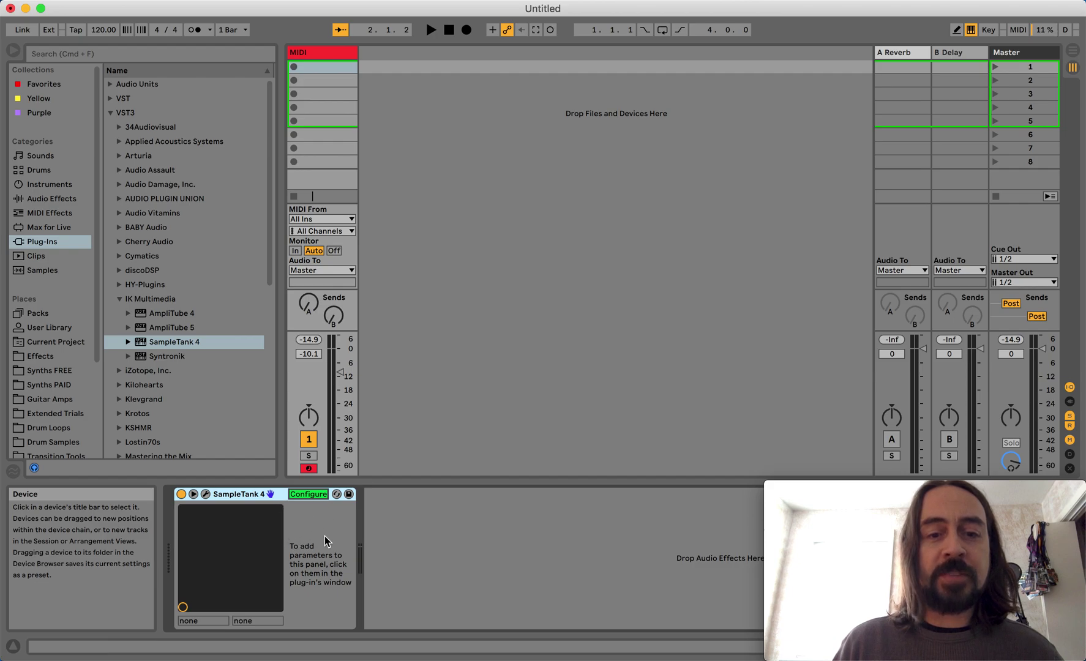
{"action": "left_click", "coordinate": [302, 496]}
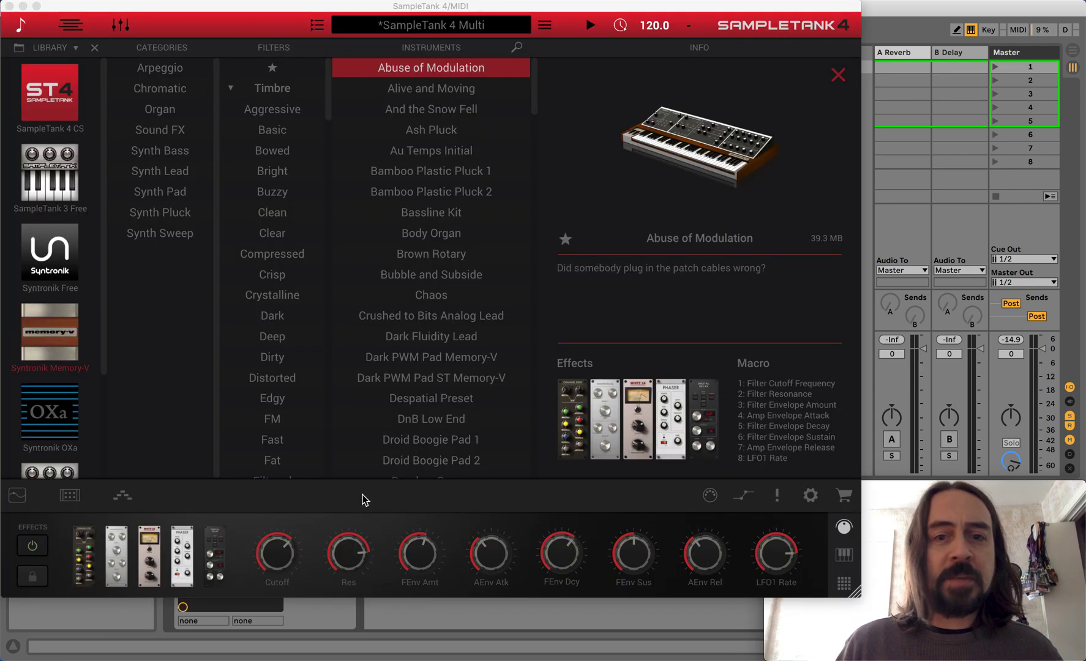
Step: Wiggle the Res, FEnv Amt and AEnv Atk macros, close the window and turn Configure off
{"action": "mouse_move", "coordinate": [349, 554]}
{"action": "left_mouse_down"}
{"action": "mouse_move", "coordinate": [346, 587]}
{"action": "mouse_move", "coordinate": [343, 554]}
{"action": "left_mouse_up"}
{"action": "mouse_move", "coordinate": [411, 552]}
{"action": "left_mouse_down"}
{"action": "mouse_move", "coordinate": [414, 582]}
{"action": "mouse_move", "coordinate": [413, 548]}
{"action": "left_mouse_up"}
{"action": "mouse_move", "coordinate": [488, 556]}
{"action": "left_mouse_down"}
{"action": "mouse_move", "coordinate": [487, 526]}
{"action": "mouse_move", "coordinate": [478, 541]}
{"action": "left_mouse_up"}
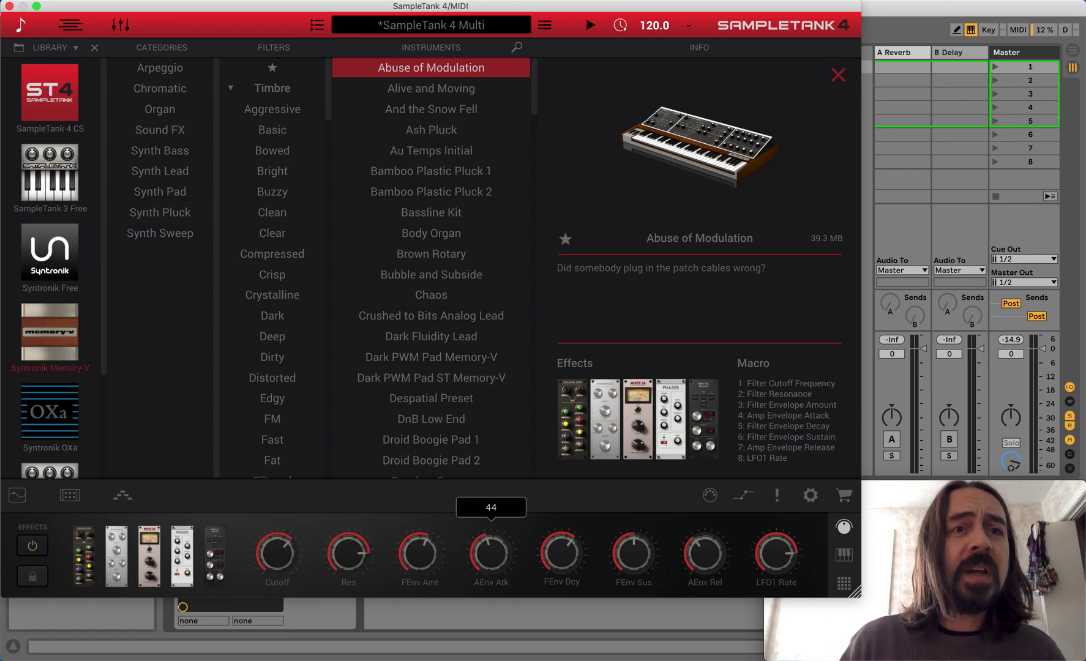
{"action": "left_click", "coordinate": [9, 6]}
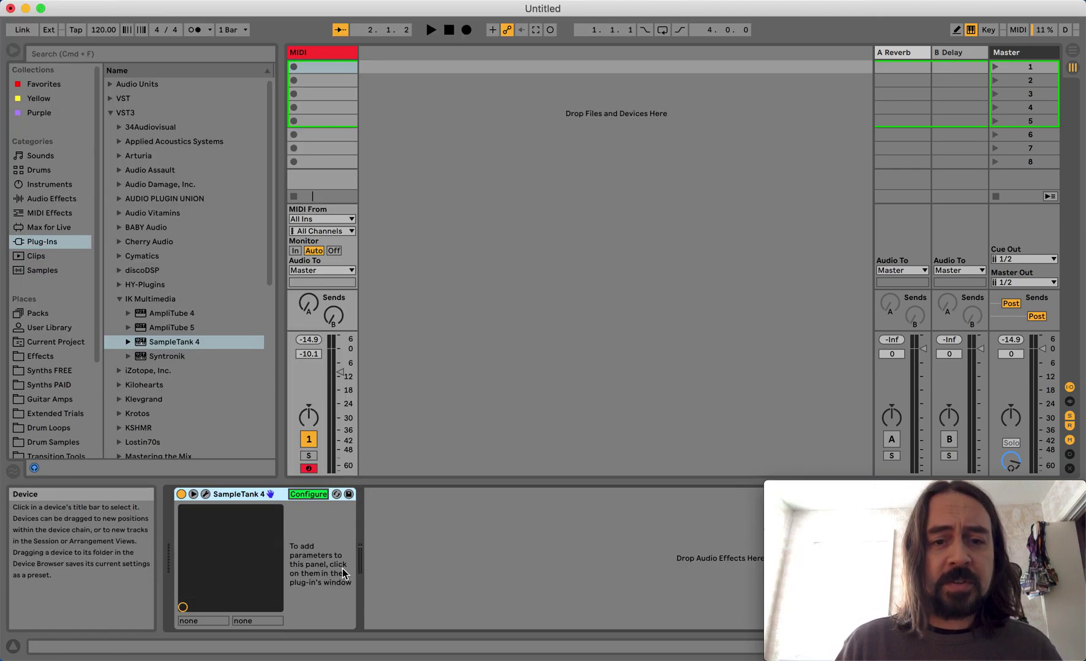
{"action": "left_click", "coordinate": [303, 495]}
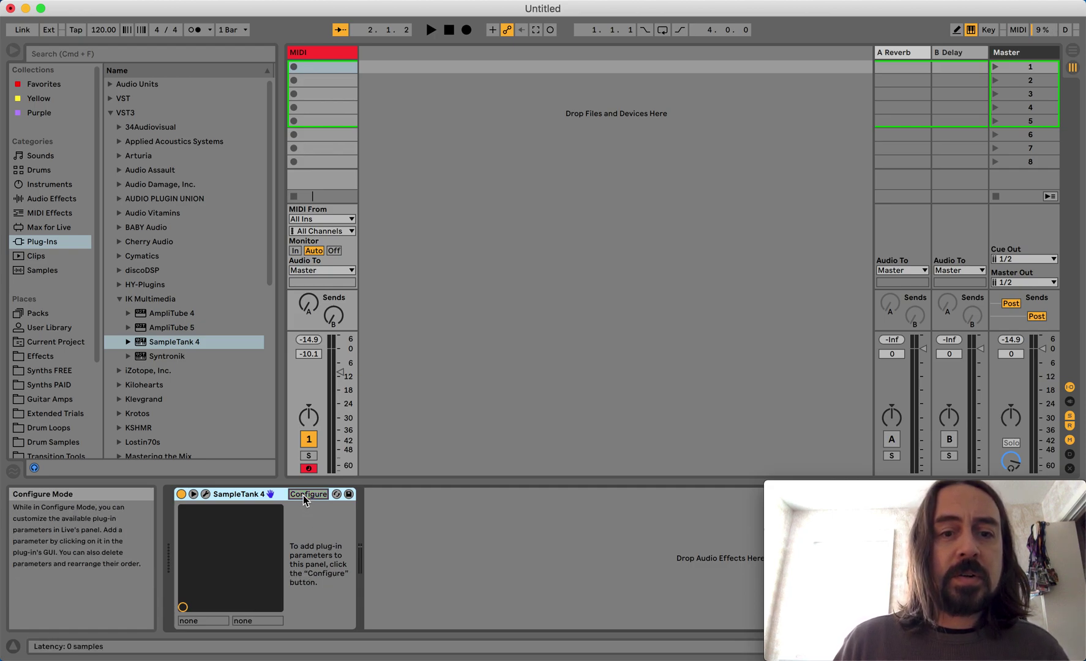
Step: Reopen SampleTank 4 through Configure and bring up the Cutoff macro's MIDI and automation menu
{"action": "left_click", "coordinate": [310, 494]}
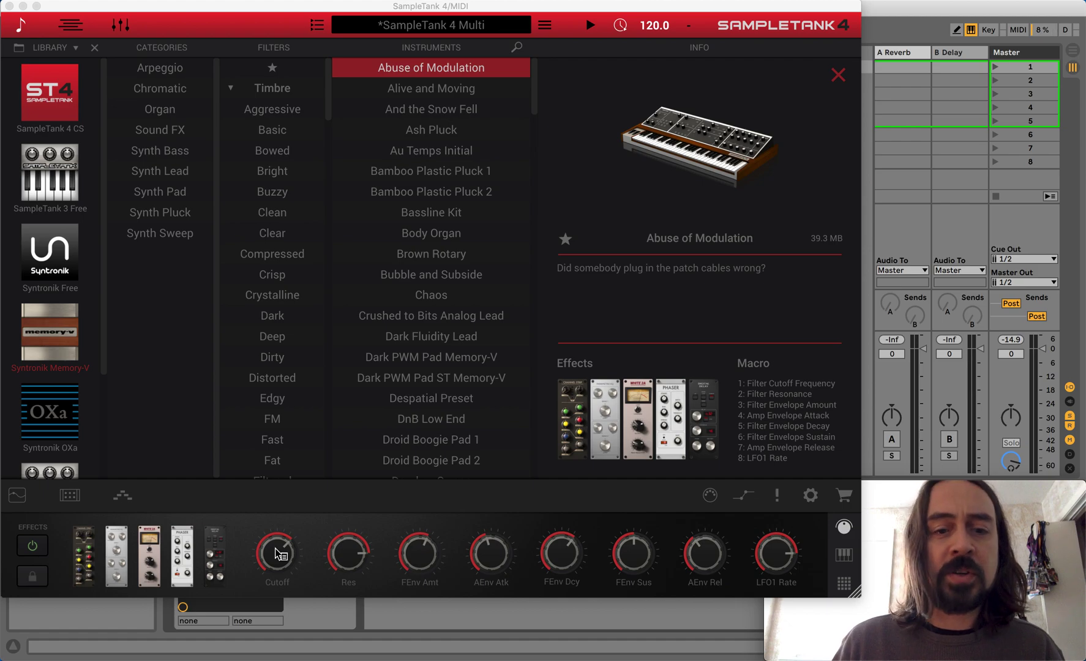
{"action": "left_click", "coordinate": [279, 554]}
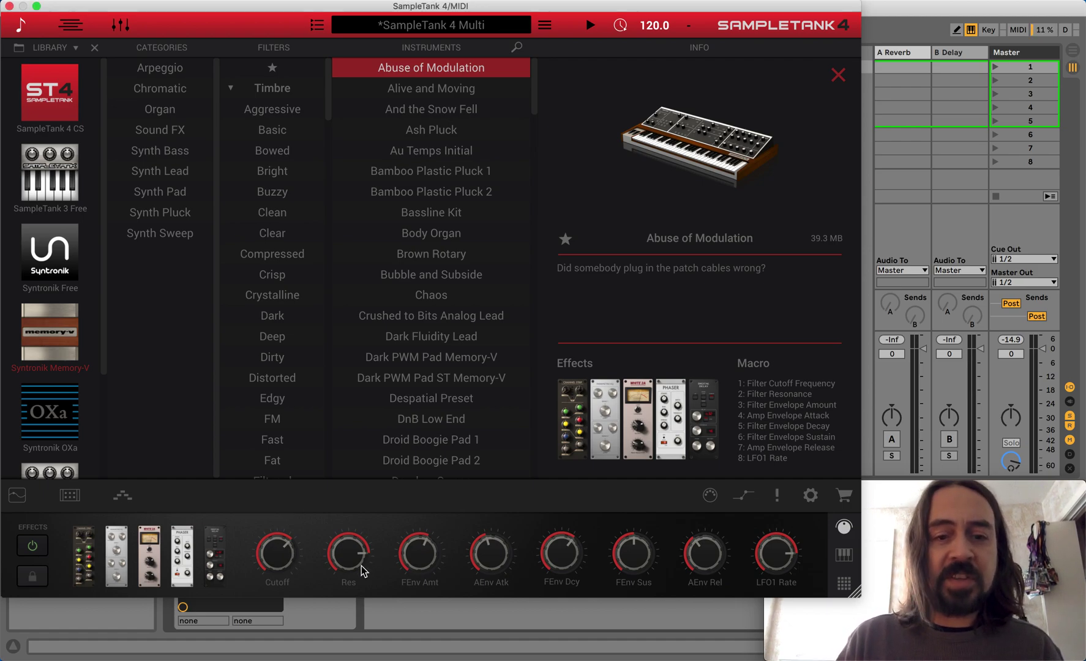
{"action": "mouse_move", "coordinate": [430, 556]}
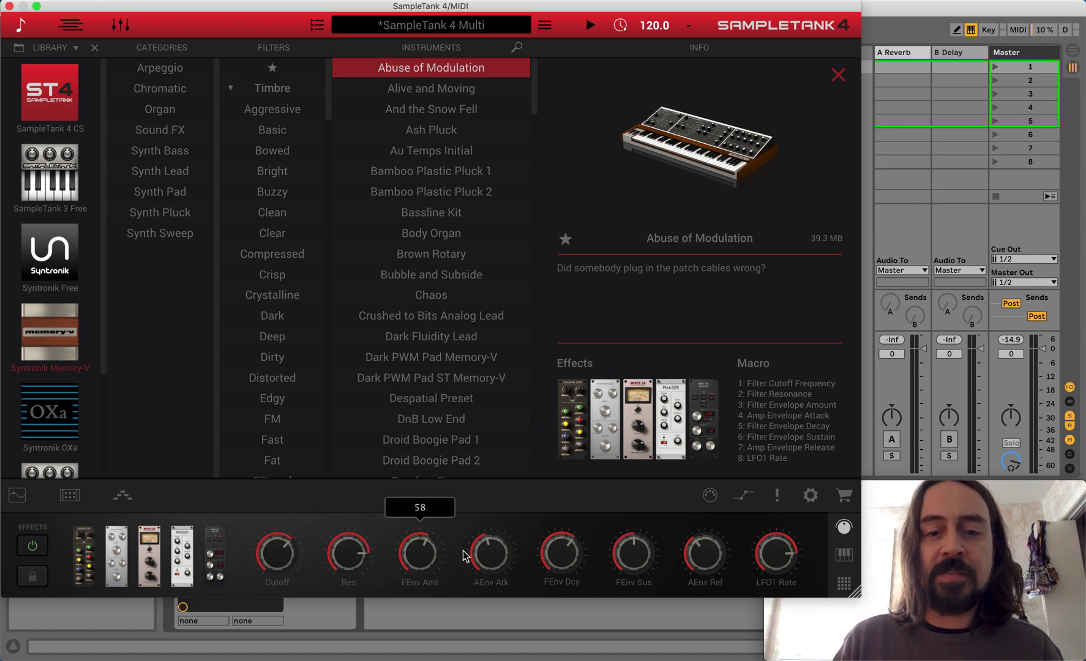
{"action": "mouse_move", "coordinate": [285, 556]}
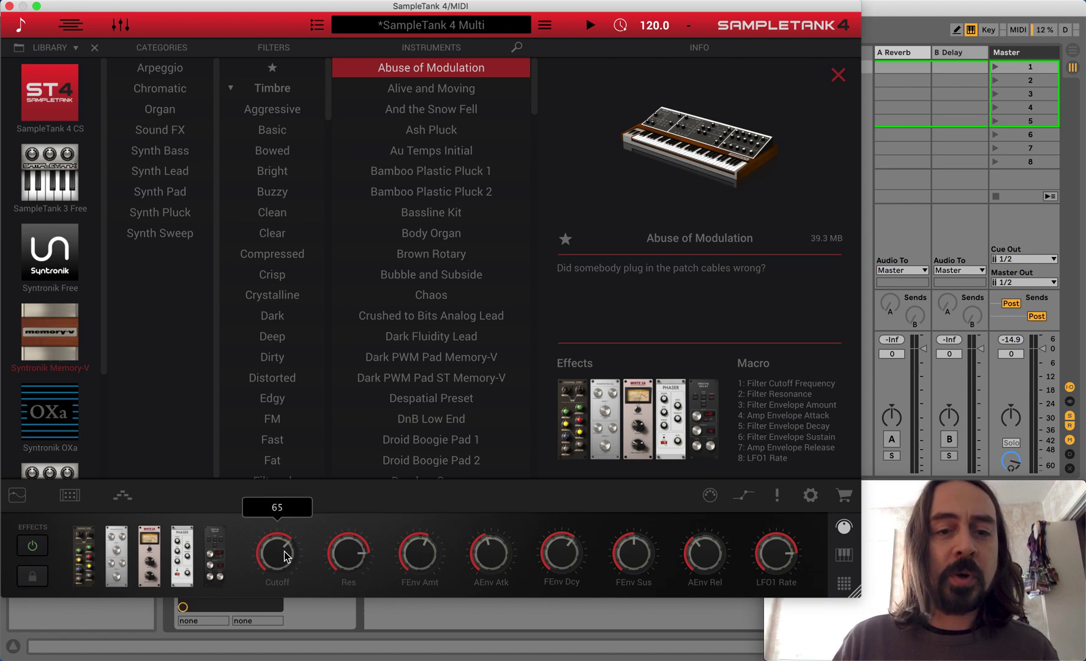
{"action": "left_click", "coordinate": [9, 6]}
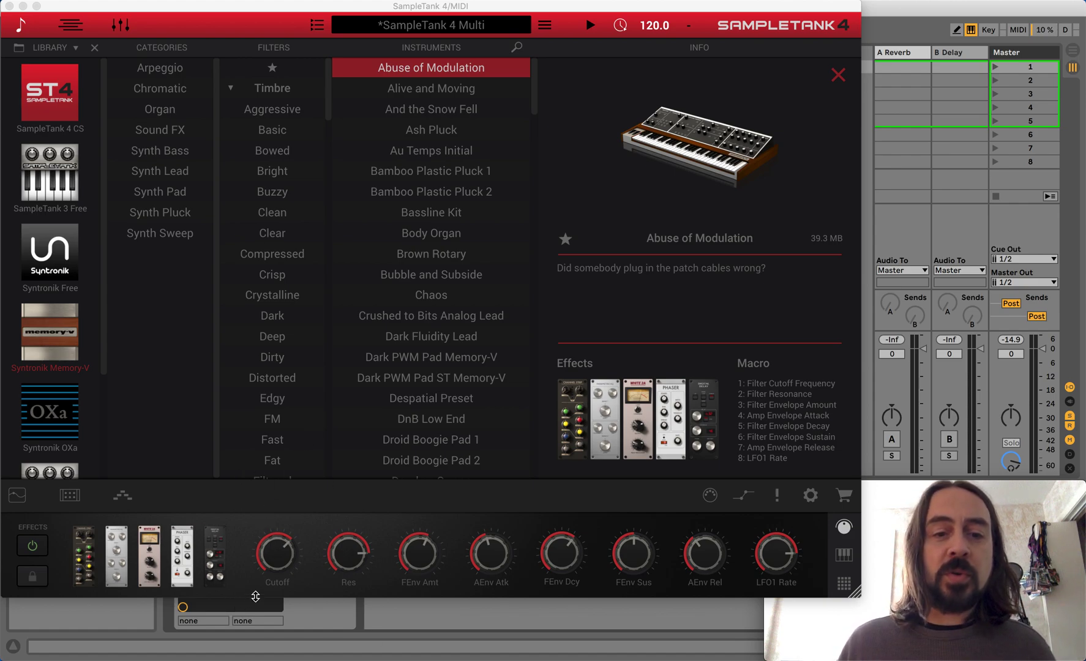
{"action": "right_click", "coordinate": [274, 558]}
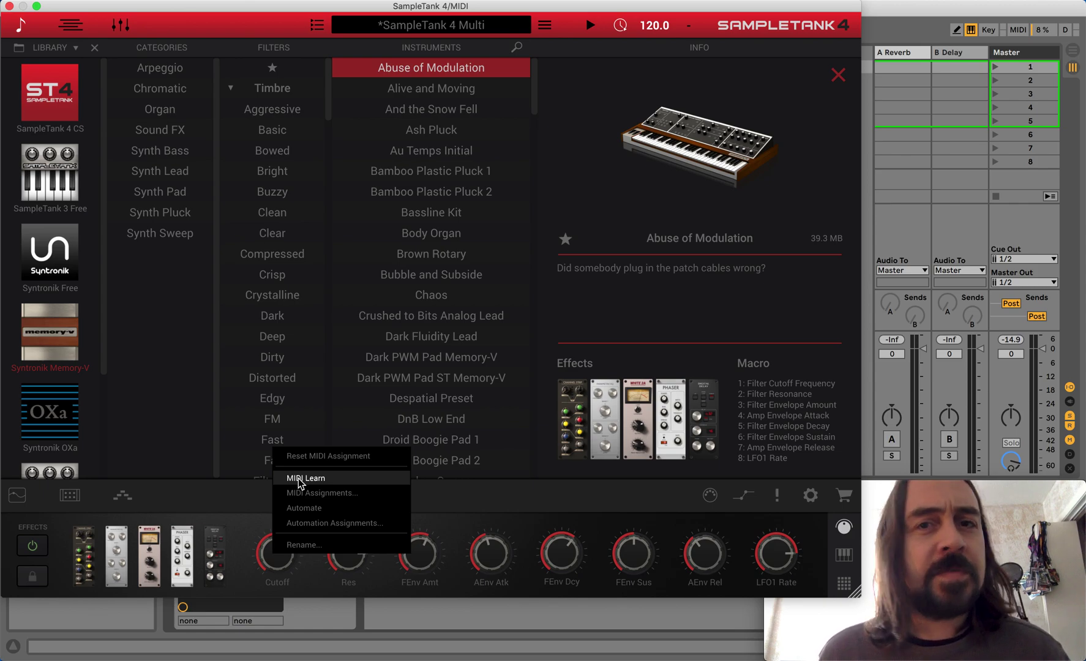
Step: Automate the Cutoff knob so it appears as Parameter 1 at 65, then close the window
{"action": "left_click", "coordinate": [304, 508]}
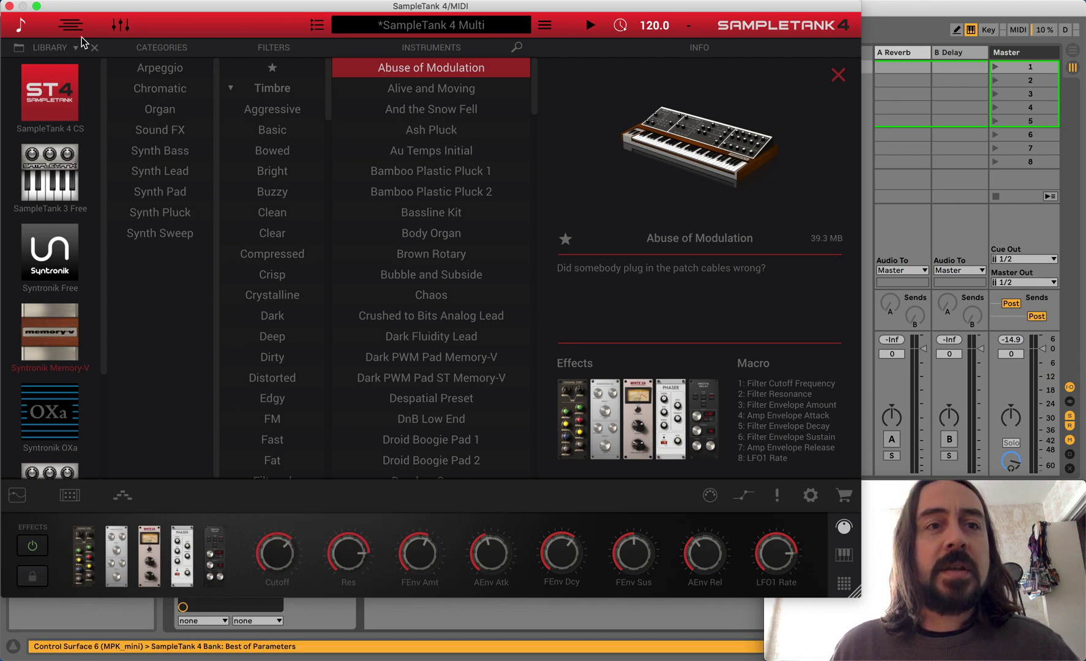
{"action": "left_click", "coordinate": [10, 7]}
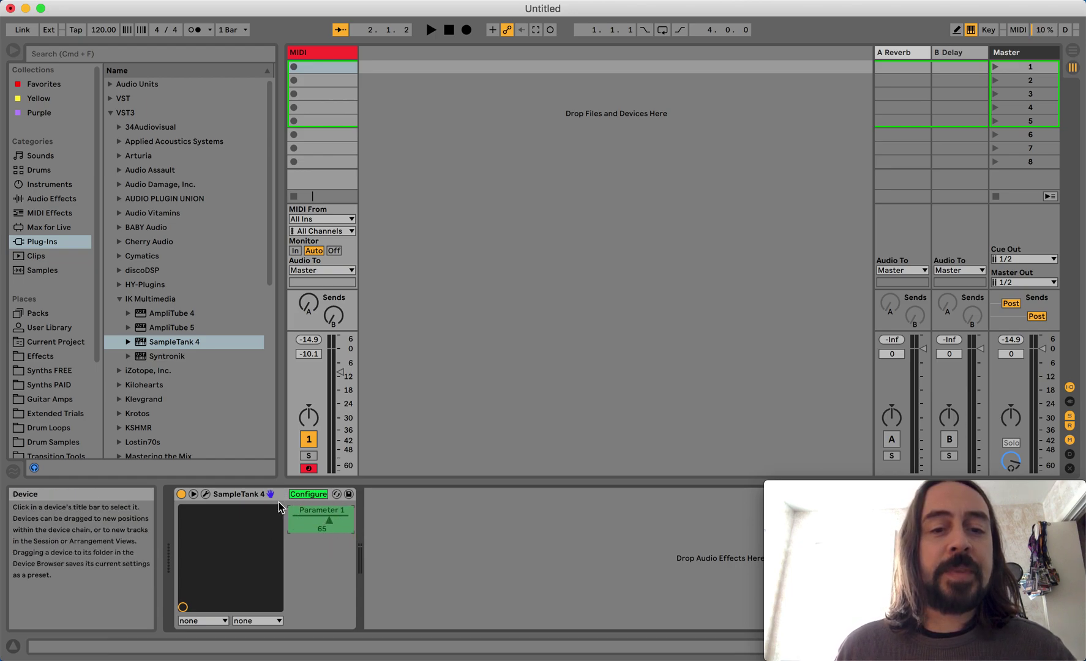
Step: Reopen the plug-in and set Res, FEnv Amt and AEnv Atk to Automate
{"action": "left_click", "coordinate": [306, 496]}
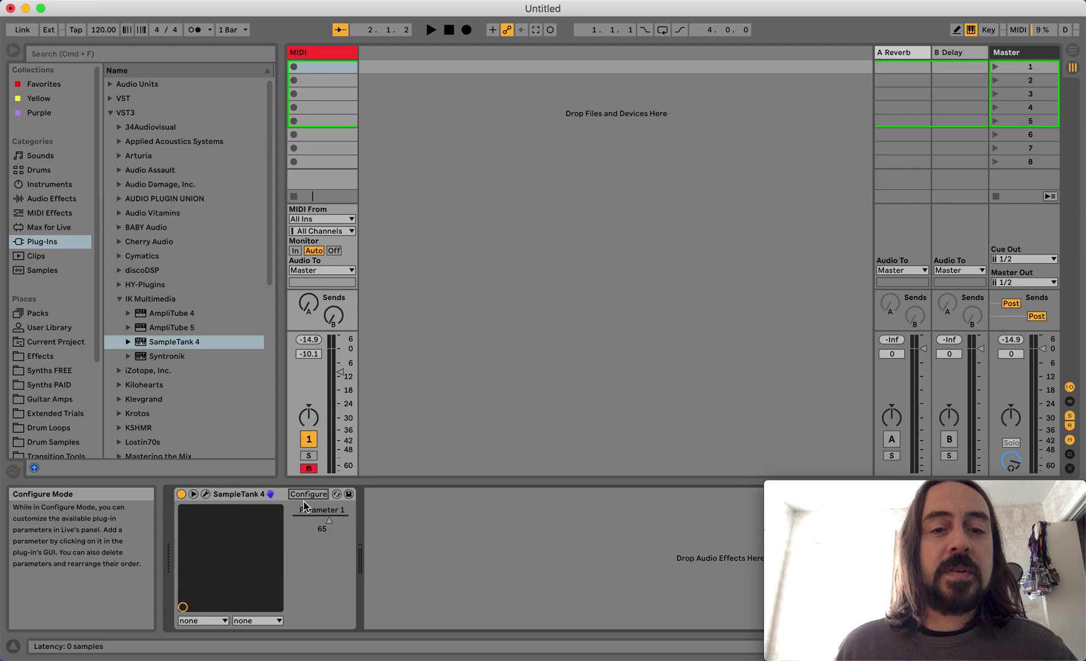
{"action": "left_click", "coordinate": [309, 494]}
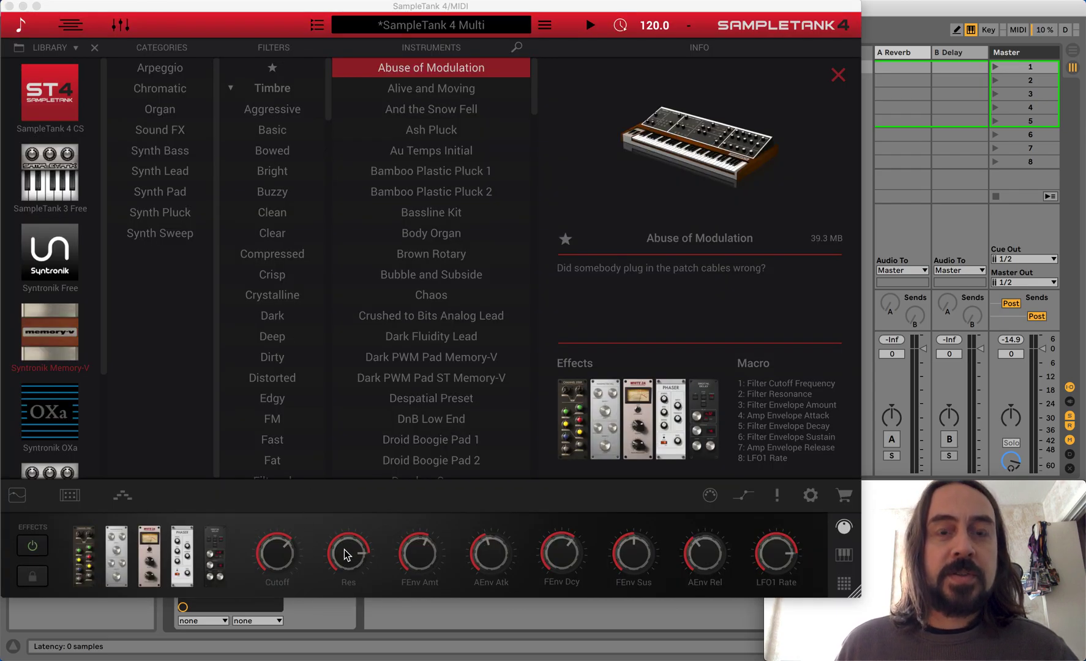
{"action": "right_click", "coordinate": [347, 554]}
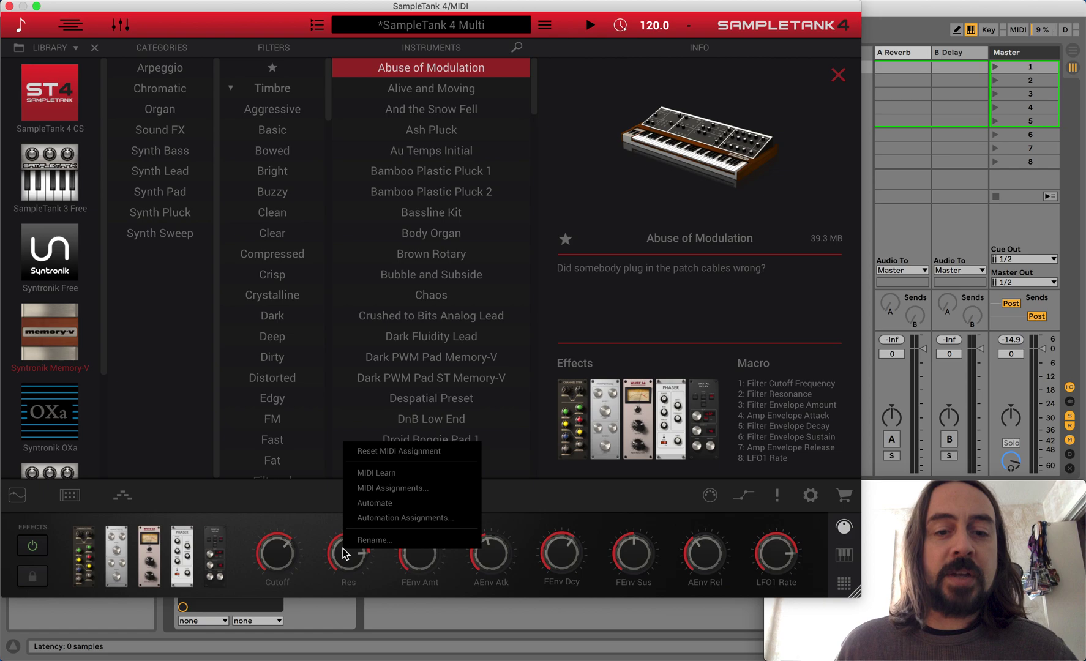
{"action": "left_click", "coordinate": [352, 504]}
{"action": "right_click", "coordinate": [413, 554]}
{"action": "left_click", "coordinate": [423, 511]}
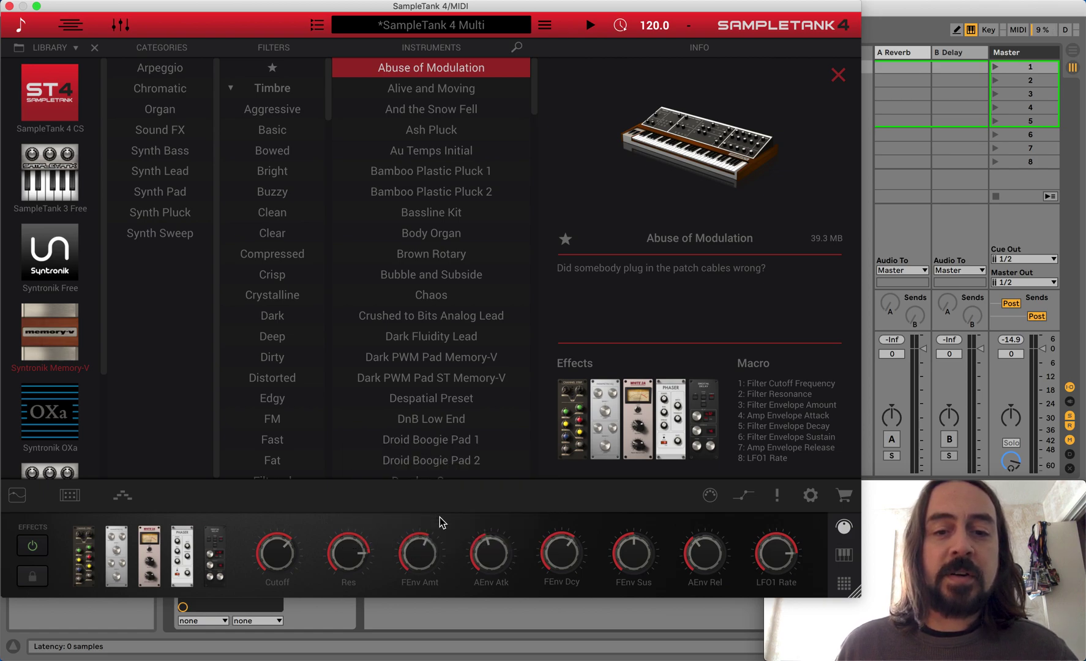
{"action": "right_click", "coordinate": [491, 555]}
{"action": "left_click", "coordinate": [462, 511]}
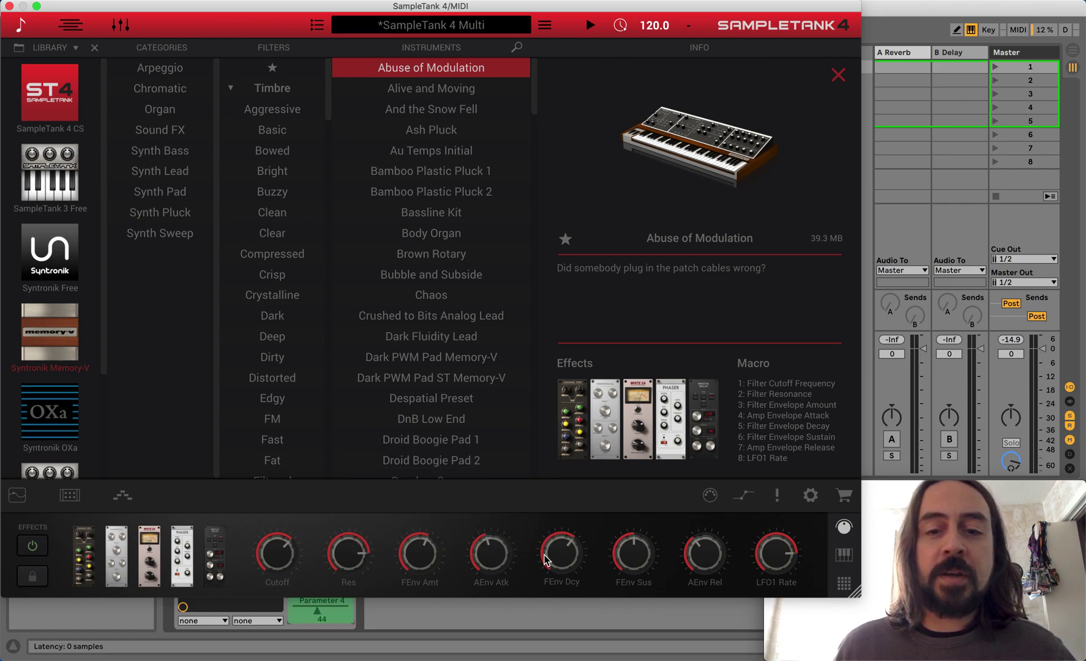
Step: Set FEnv Dcy, FEnv Sus, AEnv Rel and LFO1 Rate to Automate as Parameters 5–8
{"action": "right_click", "coordinate": [546, 550]}
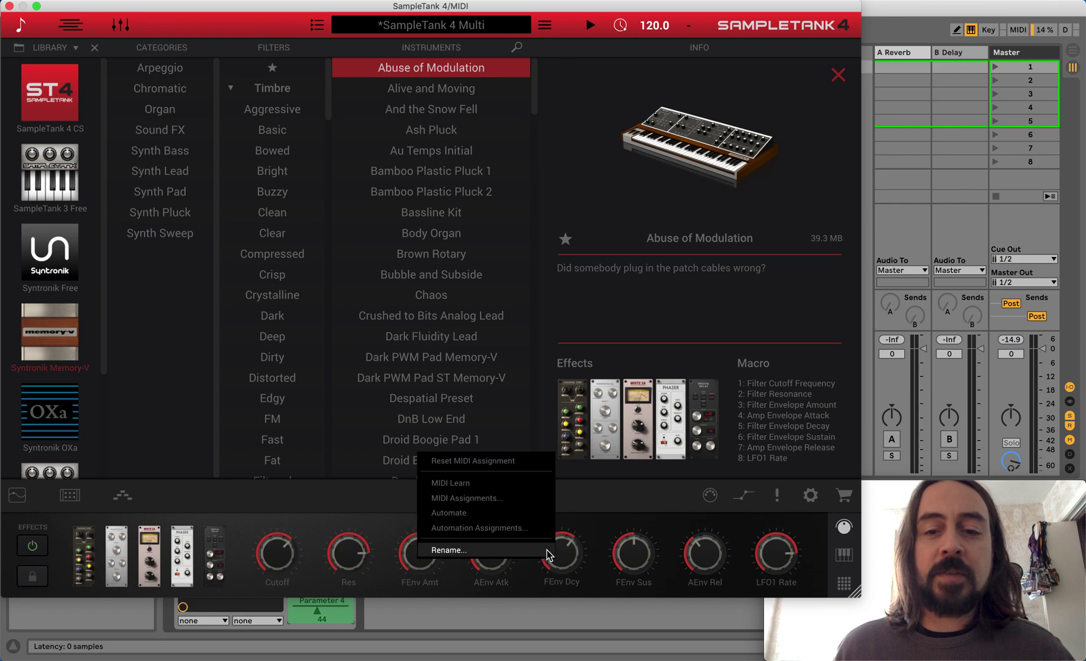
{"action": "left_click", "coordinate": [529, 510]}
{"action": "right_click", "coordinate": [621, 550]}
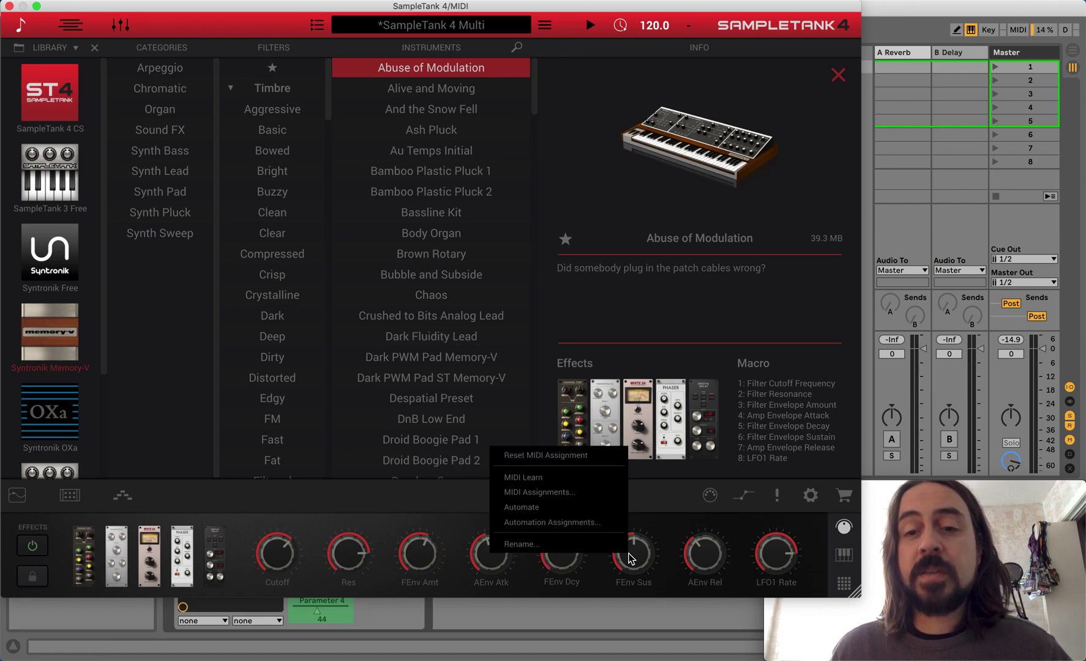
{"action": "left_click", "coordinate": [613, 509]}
{"action": "right_click", "coordinate": [692, 555]}
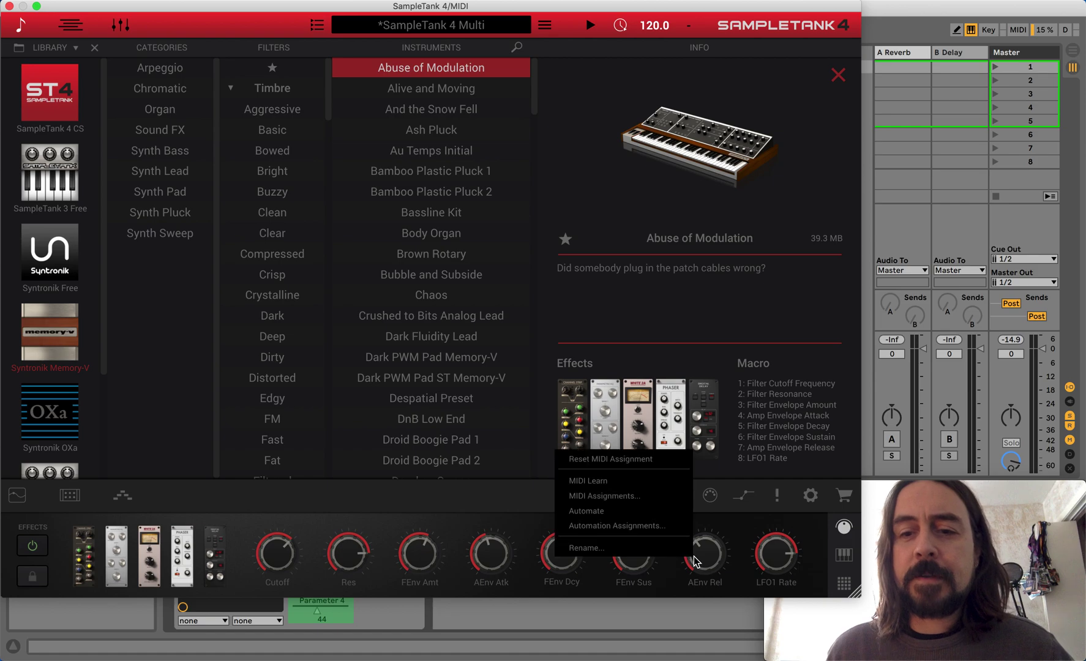
{"action": "left_click", "coordinate": [666, 517]}
{"action": "right_click", "coordinate": [766, 552]}
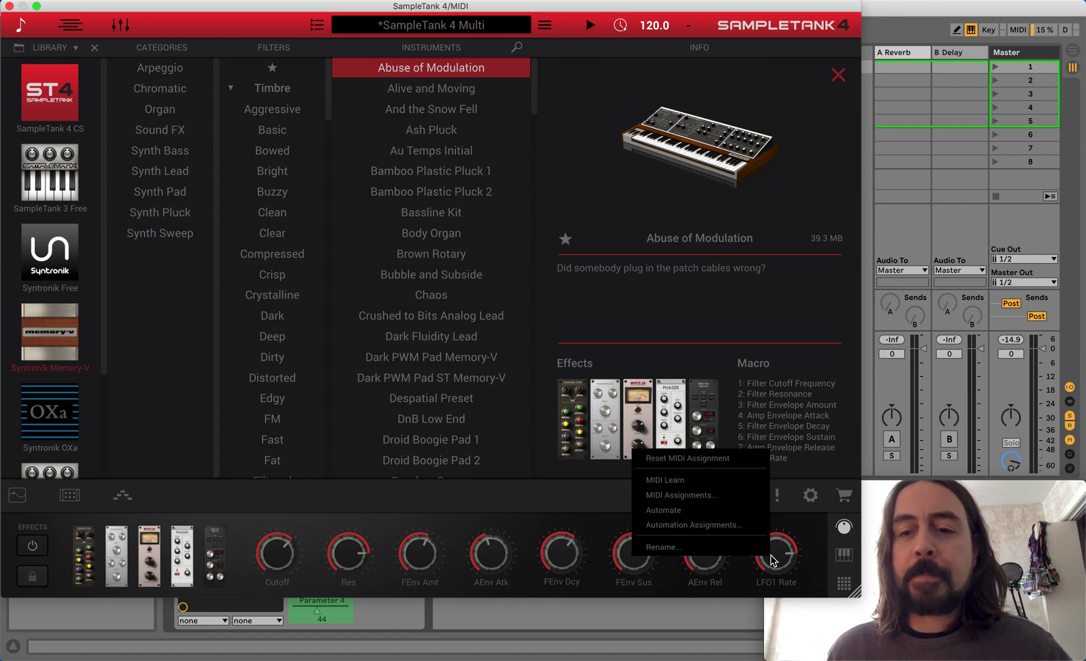
{"action": "left_click", "coordinate": [736, 512]}
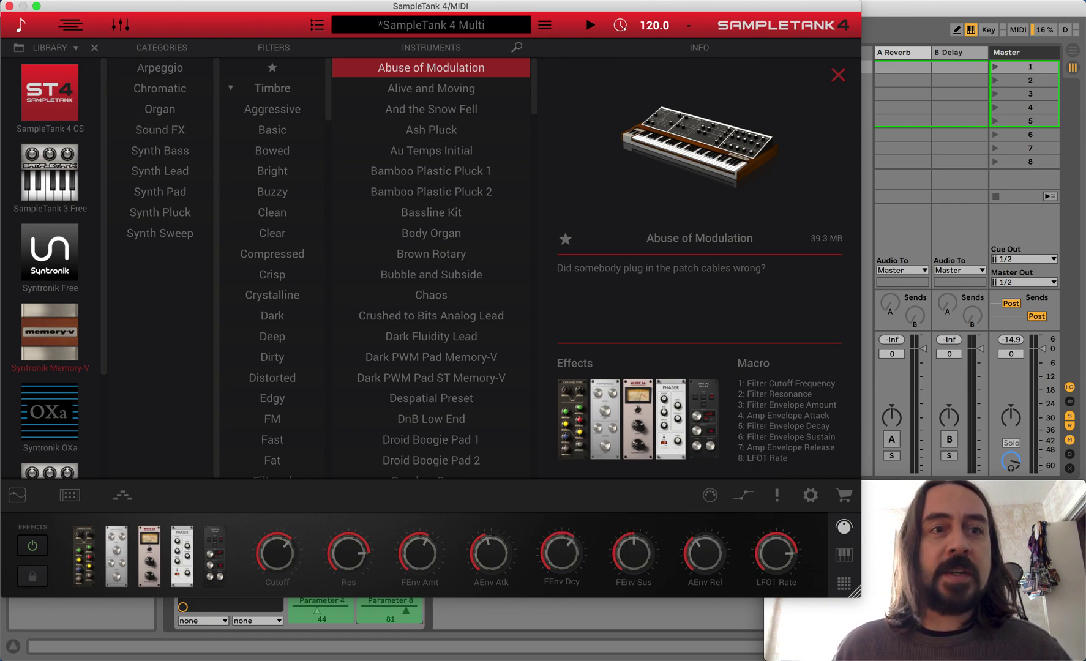
{"action": "left_click", "coordinate": [10, 5]}
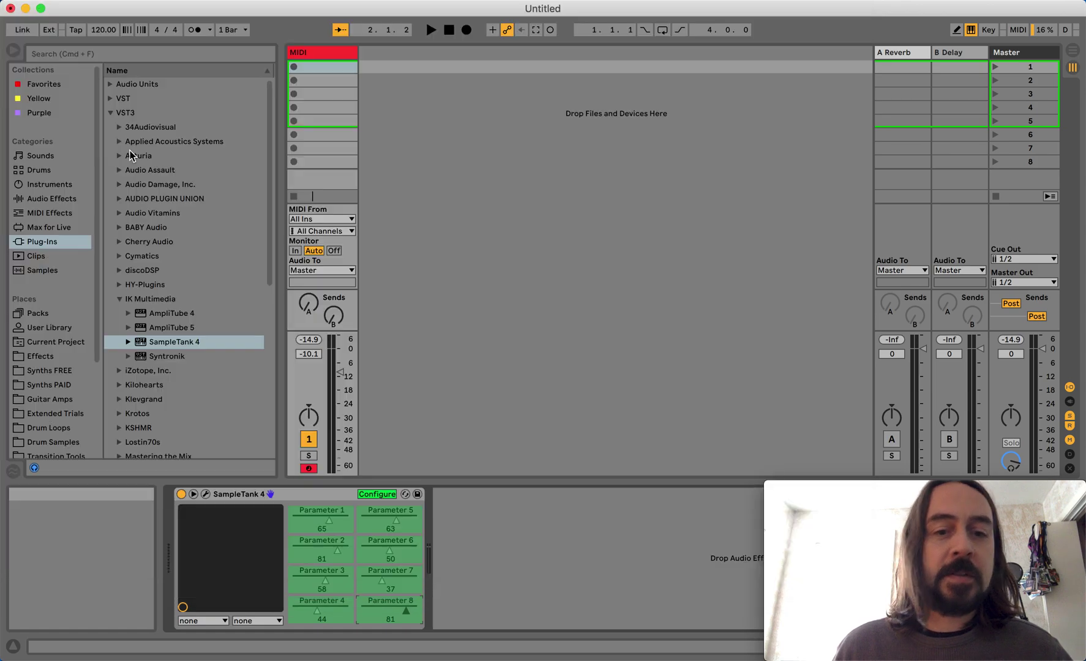
Step: Group SampleTank 4 into an Instrument Rack with Cmd+G and show its eight Macro knobs
{"action": "left_click", "coordinate": [376, 495]}
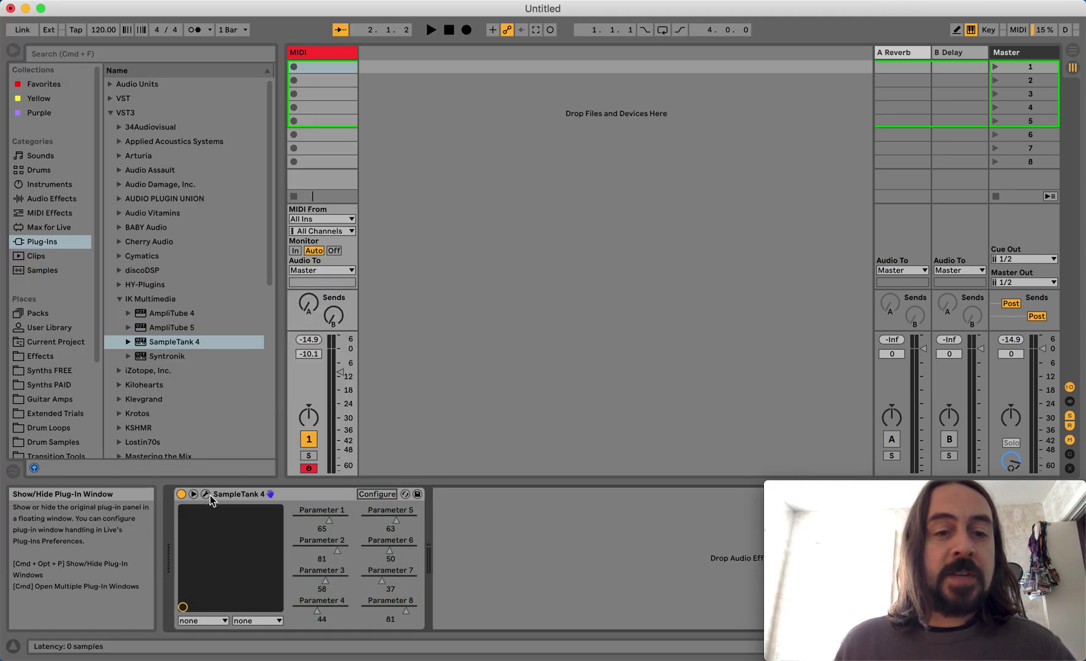
{"action": "left_click", "coordinate": [228, 494]}
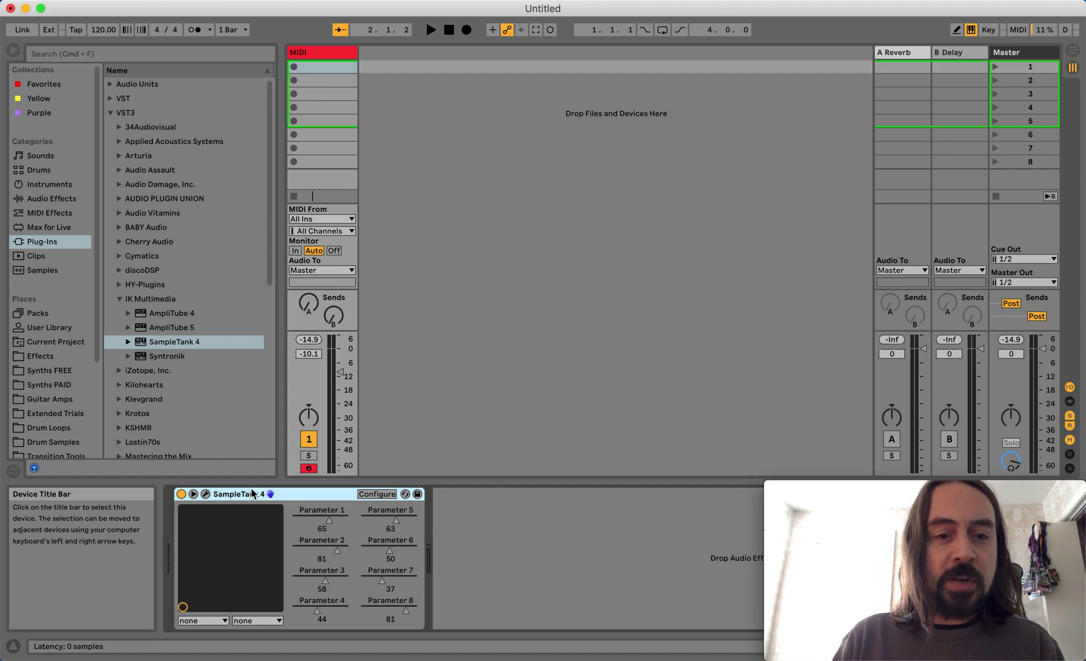
{"action": "key", "text": "super+g"}
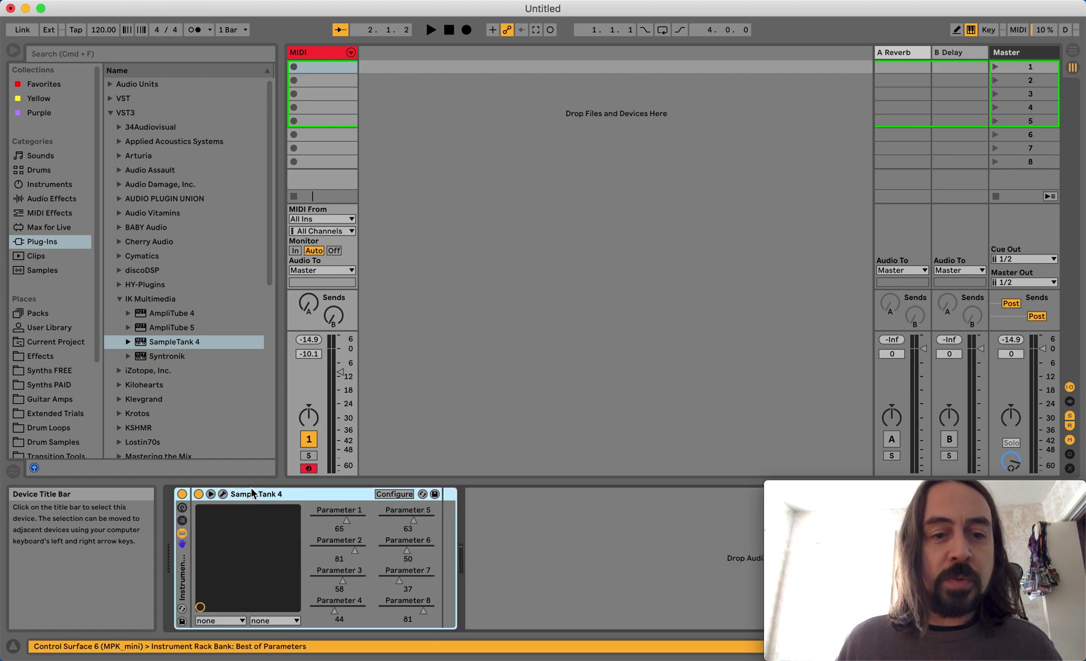
{"action": "left_click", "coordinate": [182, 508]}
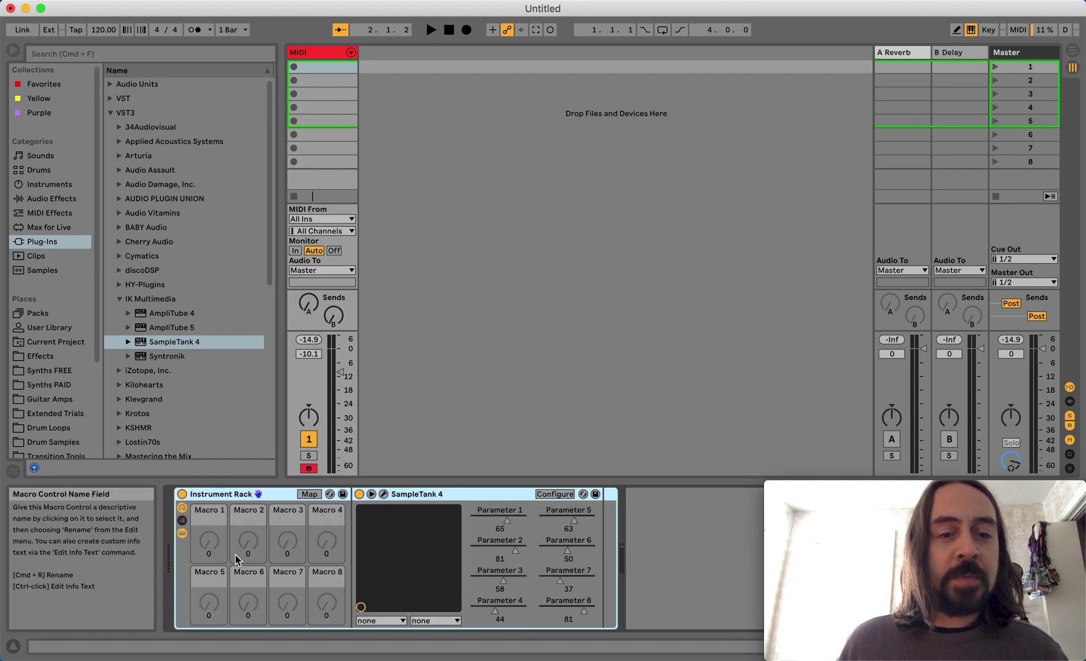
Step: In Map mode, assign SampleTank Parameters 1–4 to rack Macros 1–4
{"action": "left_click", "coordinate": [309, 495]}
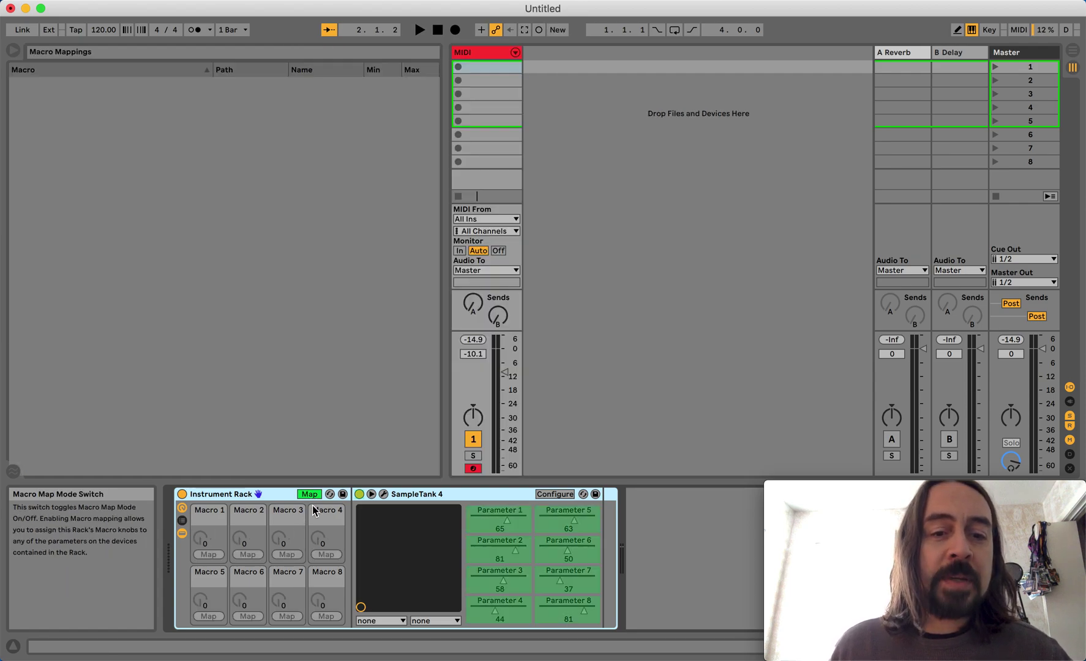
{"action": "left_click", "coordinate": [488, 519]}
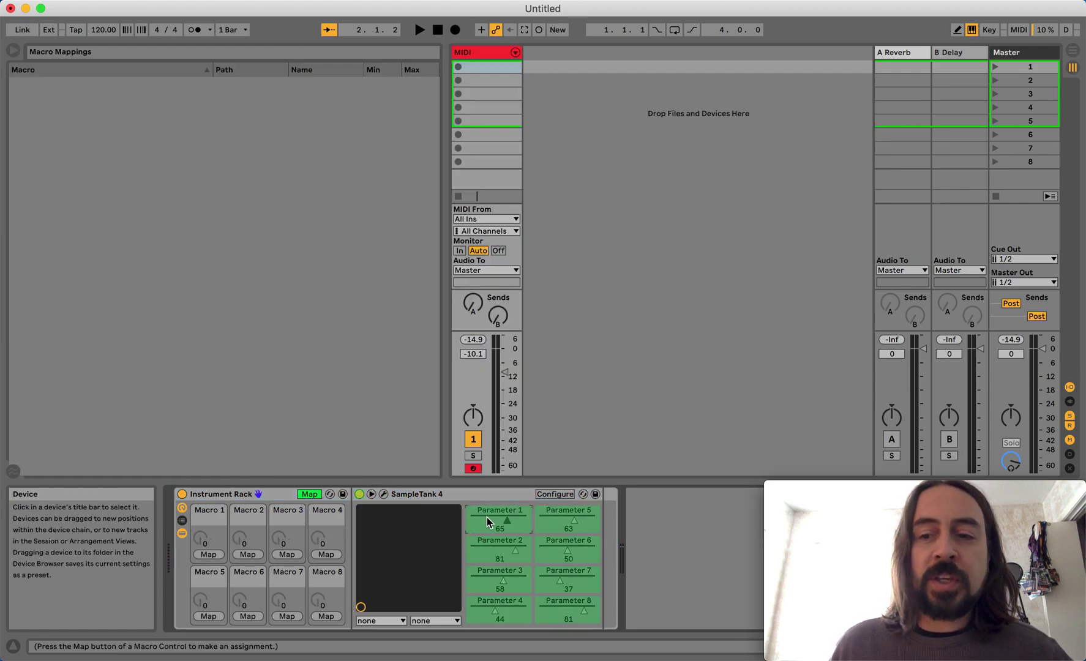
{"action": "left_click", "coordinate": [209, 555]}
{"action": "left_click", "coordinate": [493, 548]}
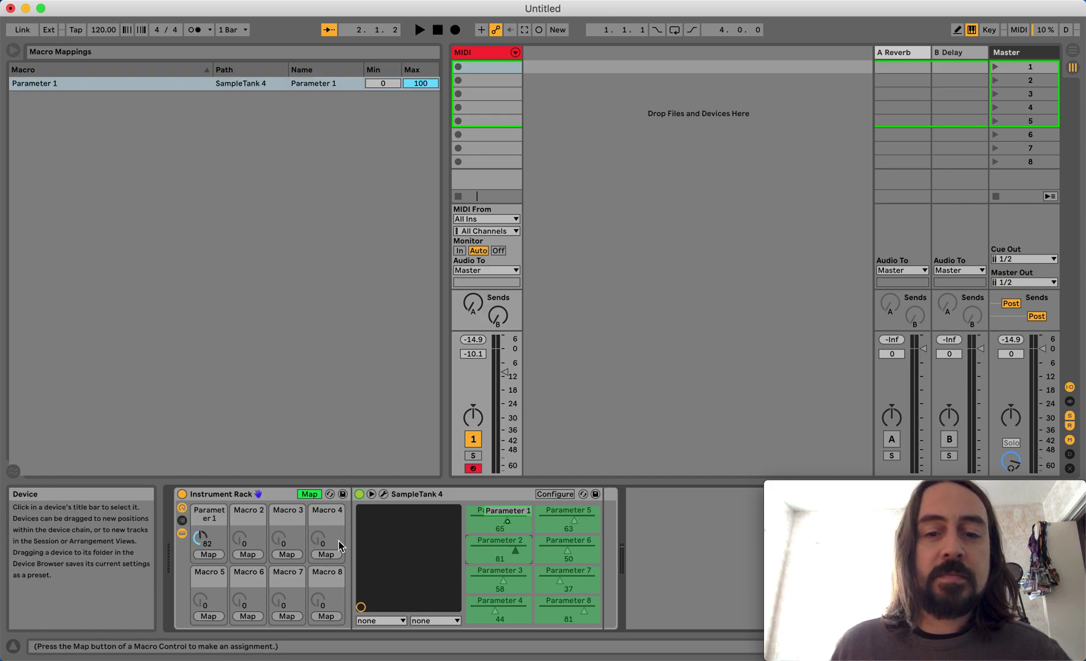
{"action": "left_click", "coordinate": [244, 555]}
{"action": "left_click", "coordinate": [478, 581]}
{"action": "left_click", "coordinate": [294, 556]}
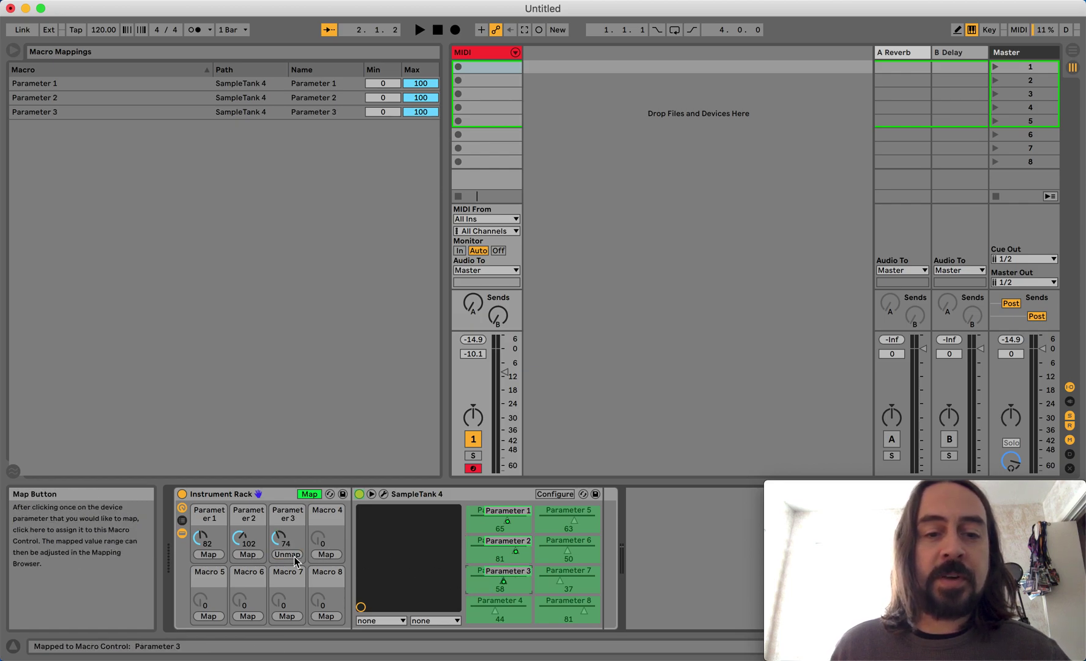
{"action": "left_click", "coordinate": [484, 615]}
{"action": "left_click", "coordinate": [322, 551]}
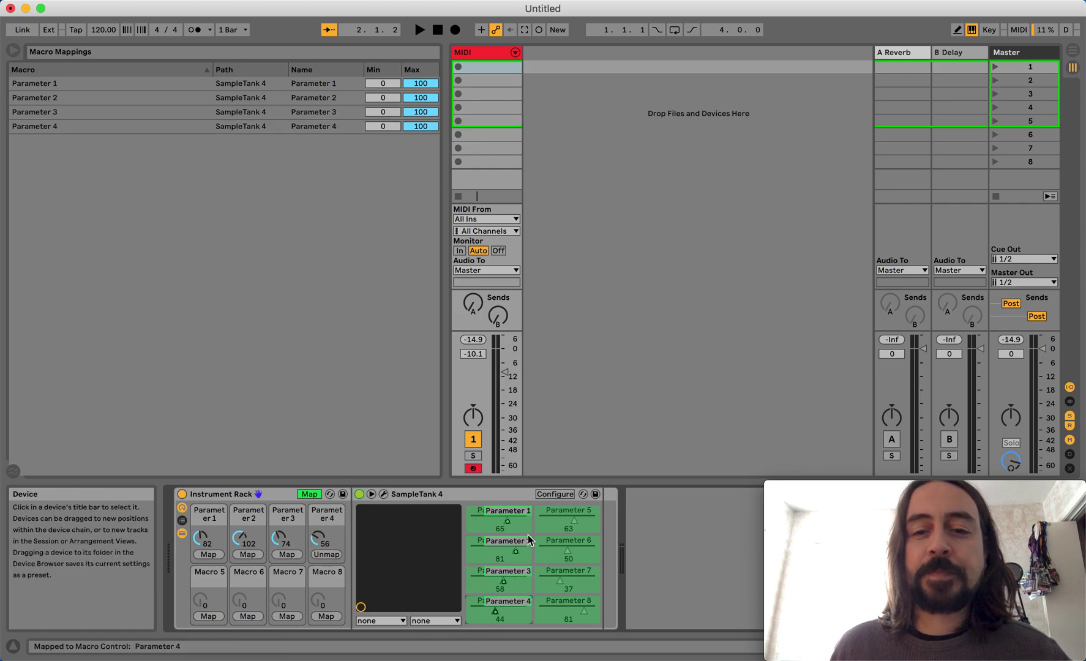
Step: Assign Parameters 5–8 to Macros 5–8, then leave Map mode
{"action": "left_click", "coordinate": [544, 524]}
{"action": "left_click", "coordinate": [208, 616]}
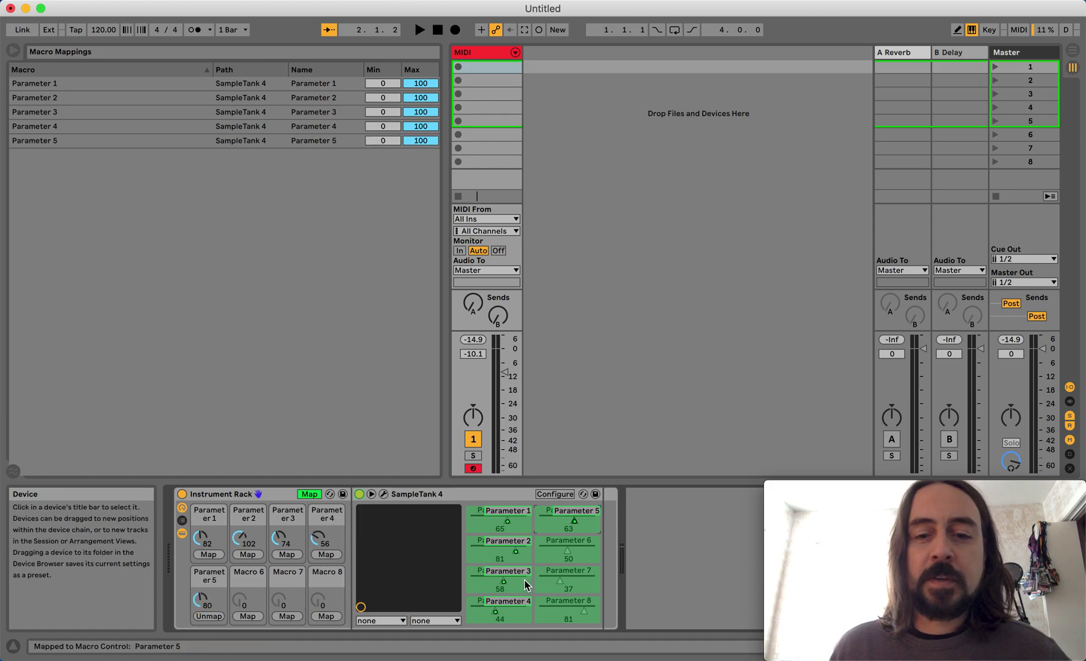
{"action": "left_click", "coordinate": [532, 554]}
{"action": "left_click", "coordinate": [263, 617]}
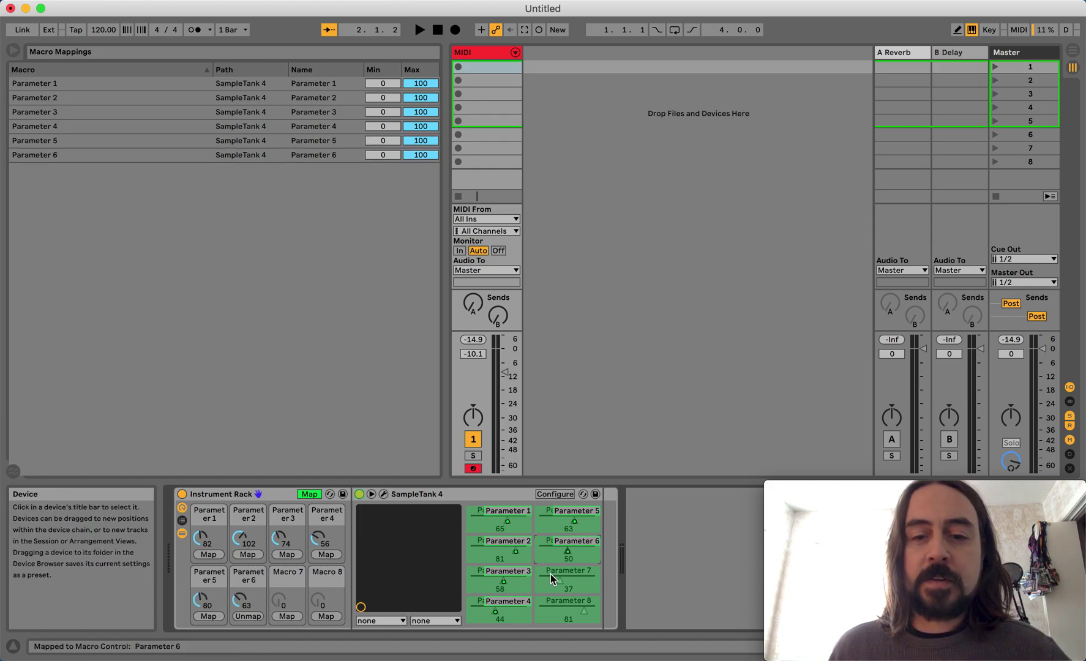
{"action": "left_click", "coordinate": [550, 574]}
{"action": "left_click", "coordinate": [287, 616]}
{"action": "left_click", "coordinate": [568, 611]}
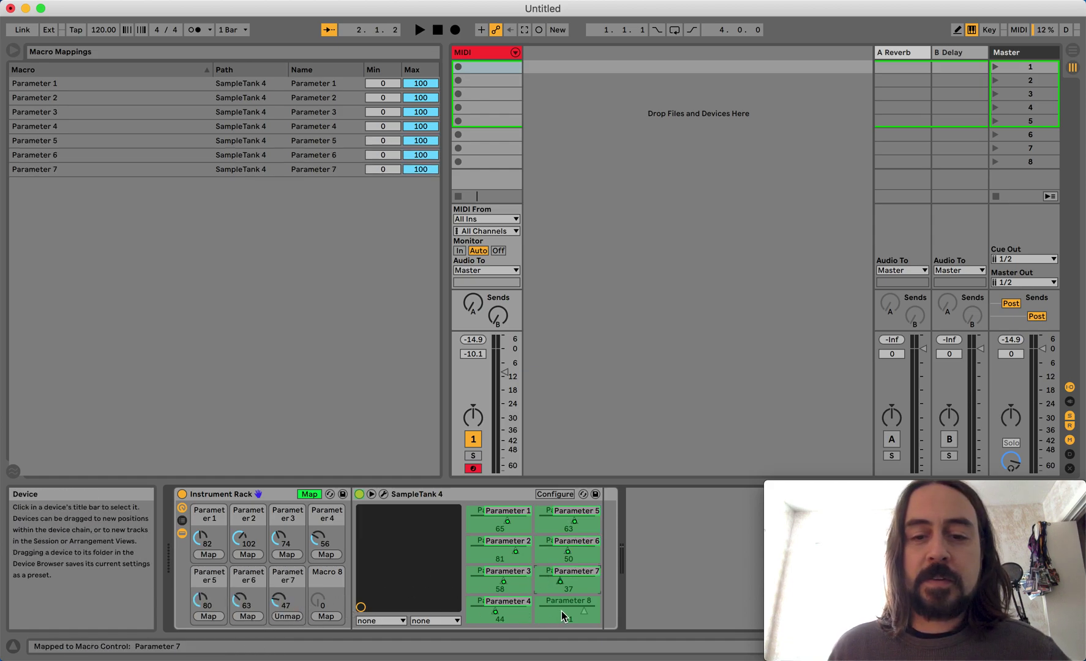
{"action": "left_click", "coordinate": [325, 616]}
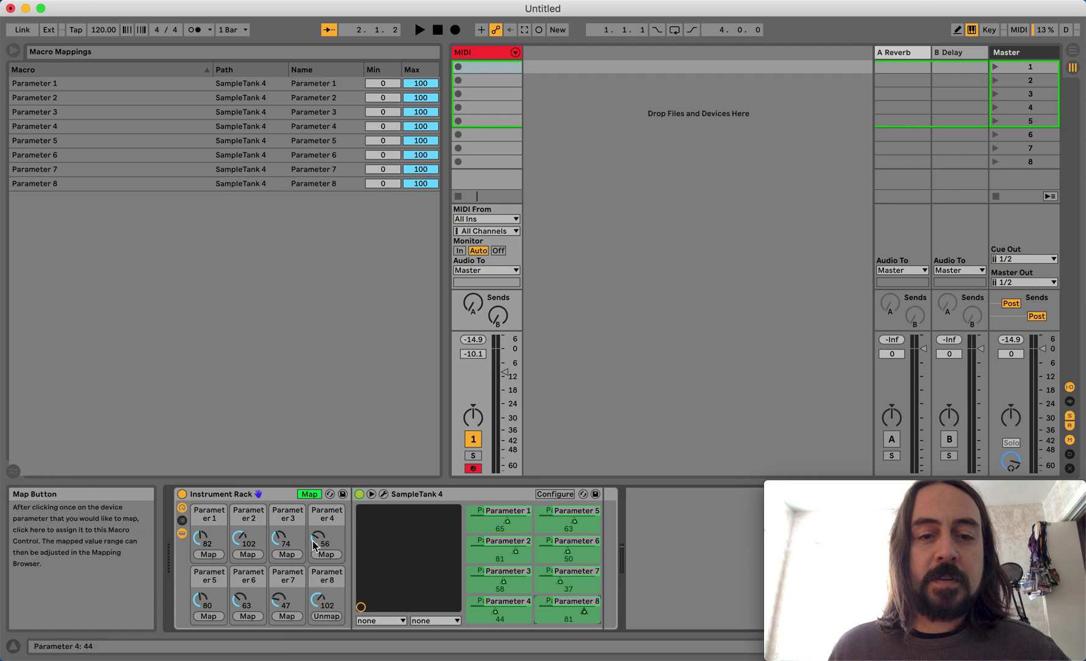
{"action": "left_click", "coordinate": [310, 494]}
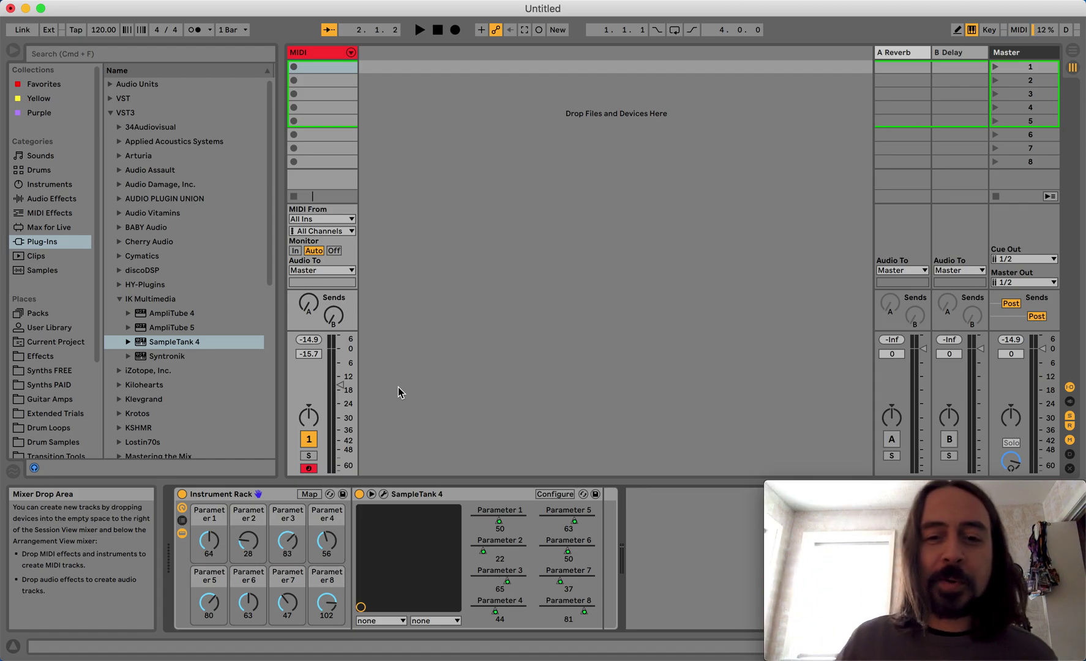
Step: Rename the rack SampleTank and save it to the User Library as SampleTank.adg
{"action": "left_click", "coordinate": [225, 494]}
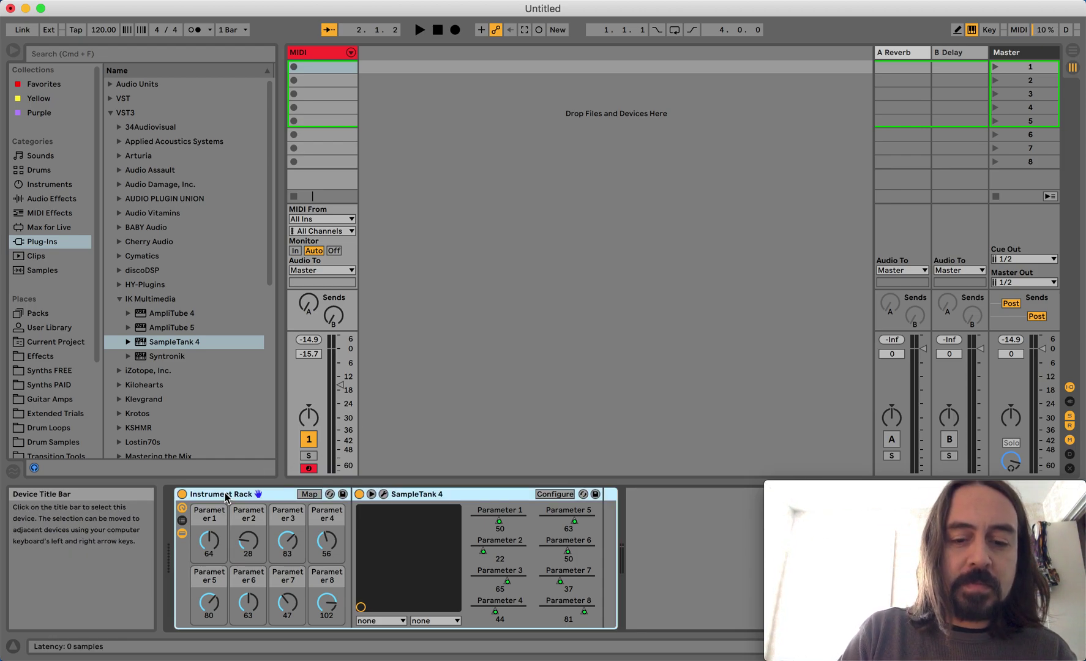
{"action": "key", "text": "super+r"}
{"action": "type", "text": "Sa"}
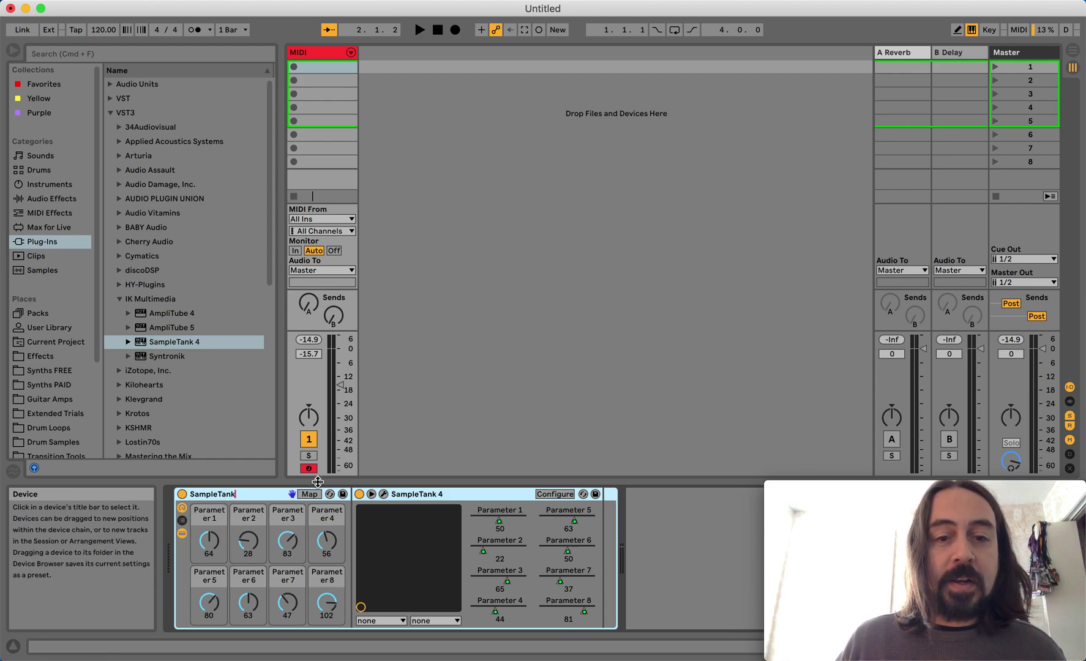
{"action": "left_click", "coordinate": [343, 497]}
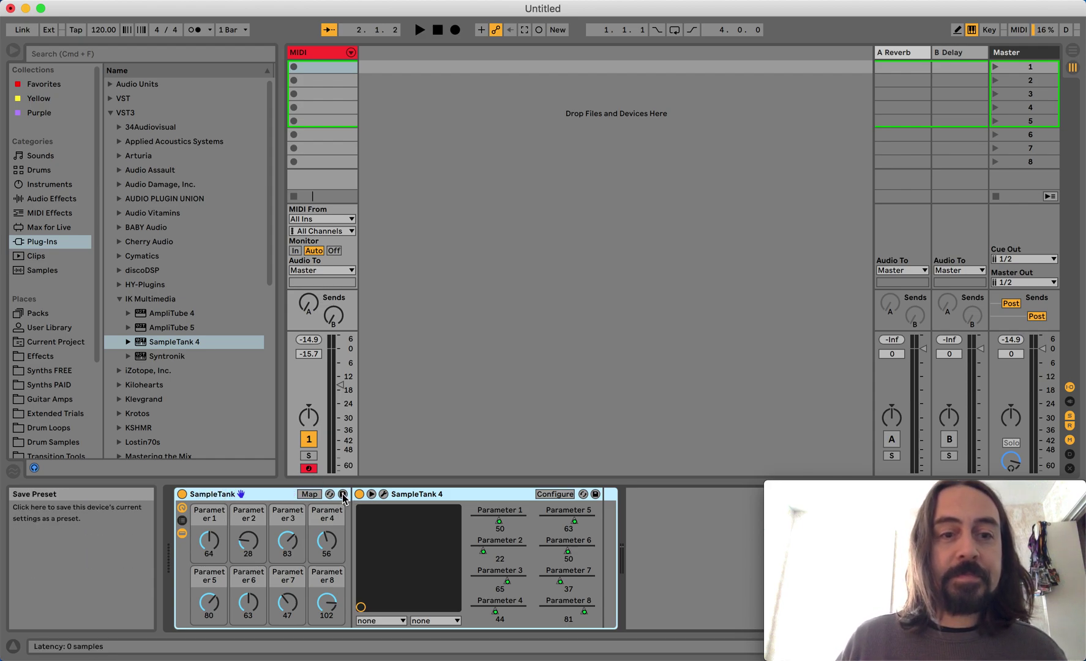
{"action": "key", "text": "Return"}
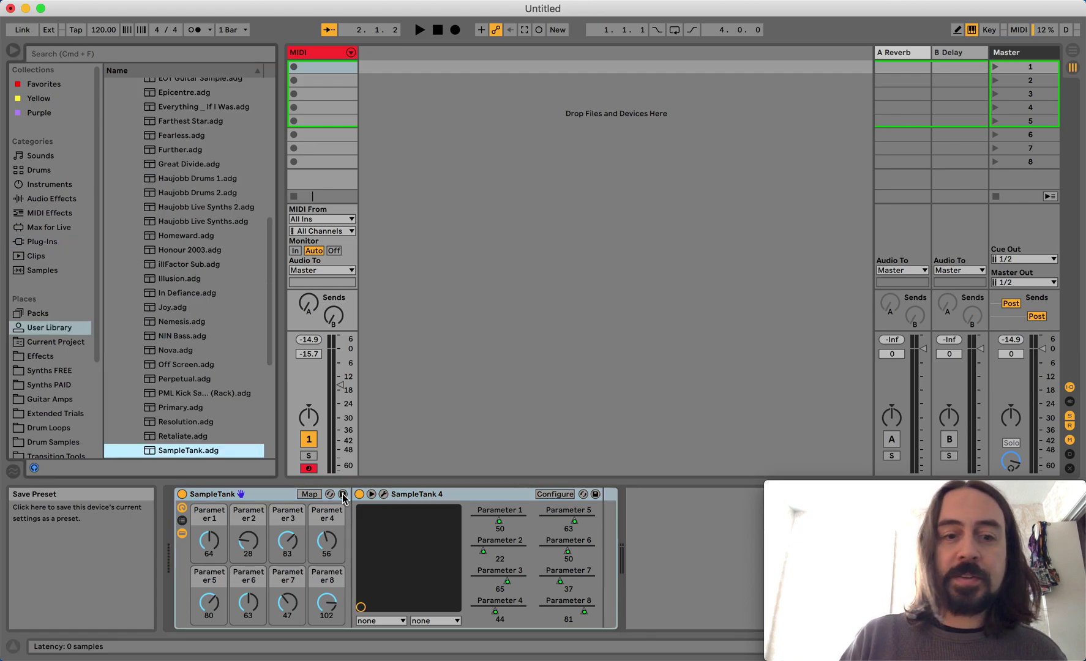
Step: Raise Abuse of Modulation's filter cutoff and resonance in SampleTank 4, so Macros 1 and 2 read 98 and 75
{"action": "left_click", "coordinate": [271, 498]}
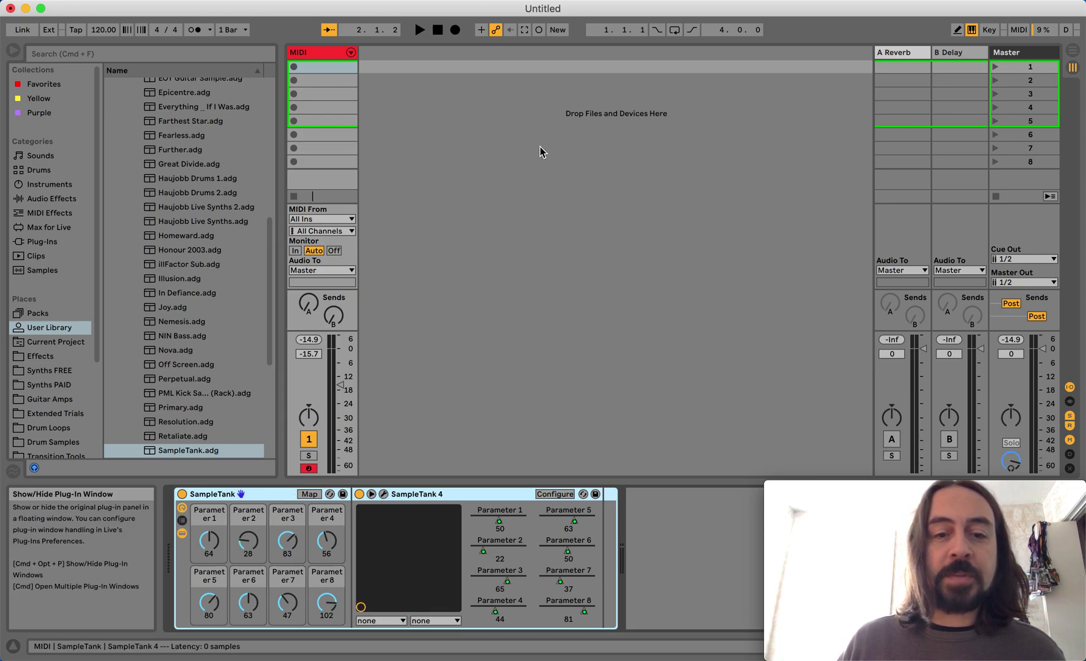
{"action": "key", "text": "super+alt+p"}
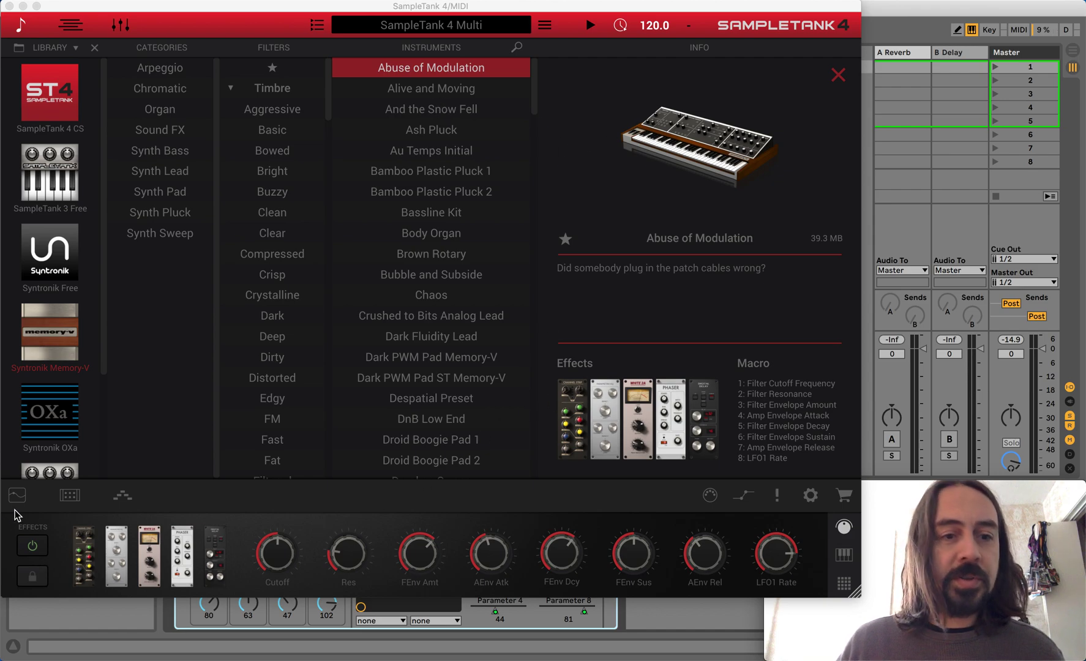
{"action": "left_click", "coordinate": [21, 501]}
{"action": "left_click", "coordinate": [20, 501]}
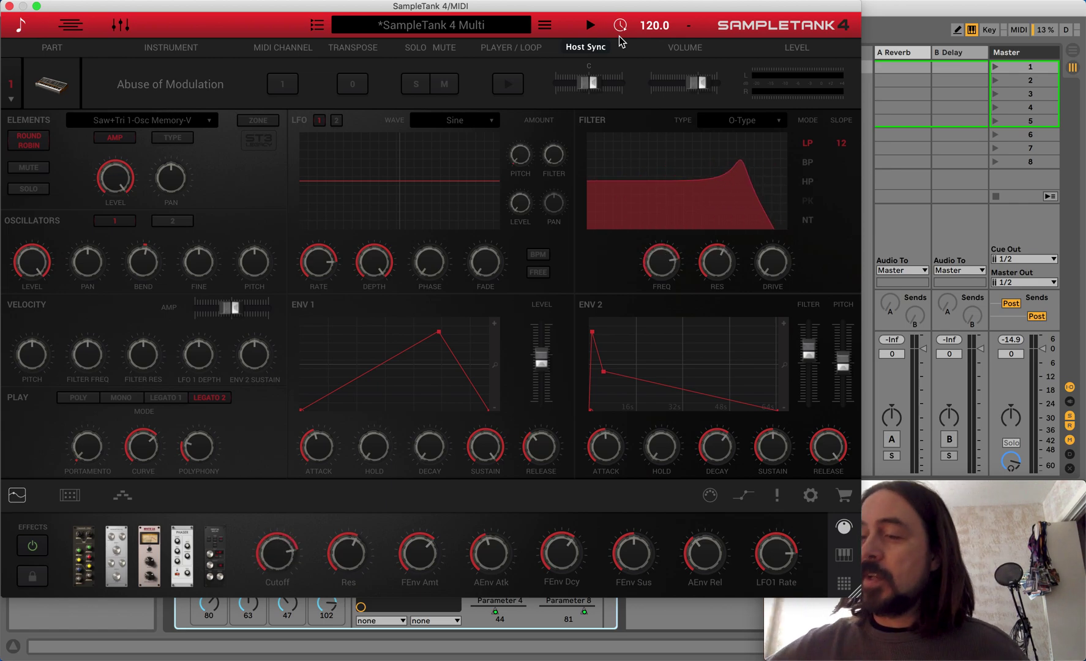
{"action": "left_click", "coordinate": [10, 7]}
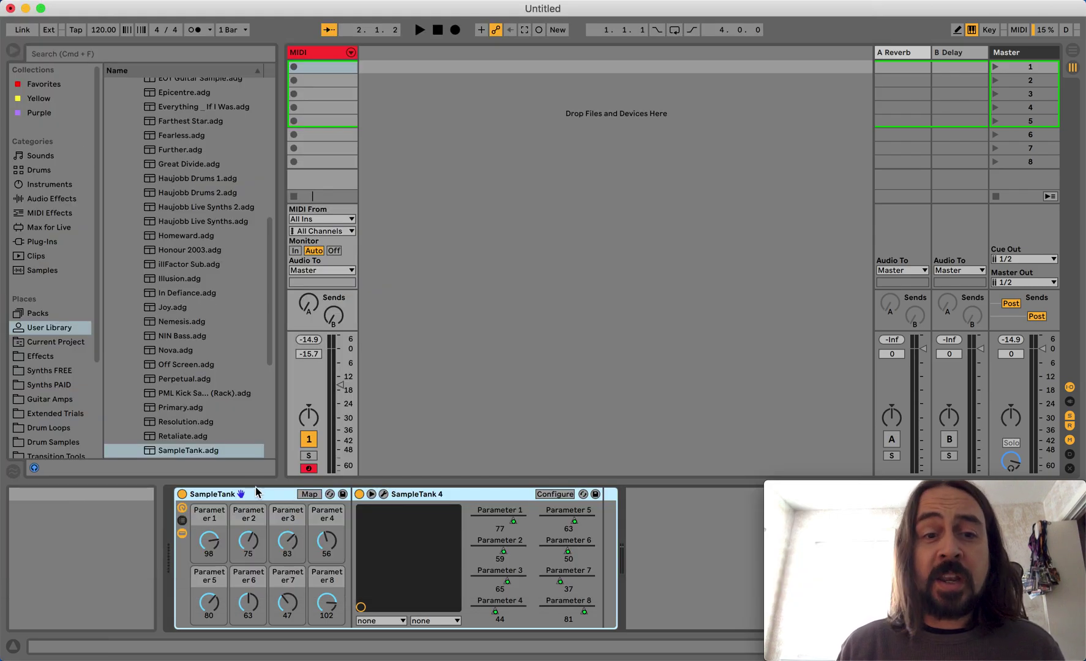
Step: Delete the SampleTank rack and reload SampleTank.adg from the User Library onto the MIDI track
{"action": "key", "text": "Delete"}
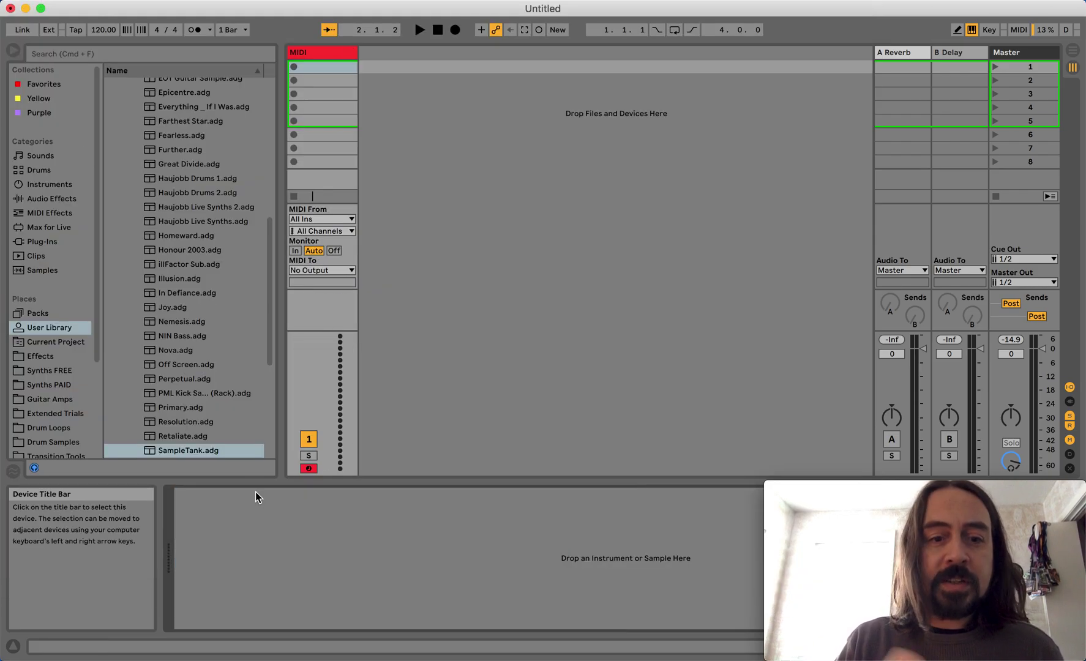
{"action": "left_click", "coordinate": [151, 452]}
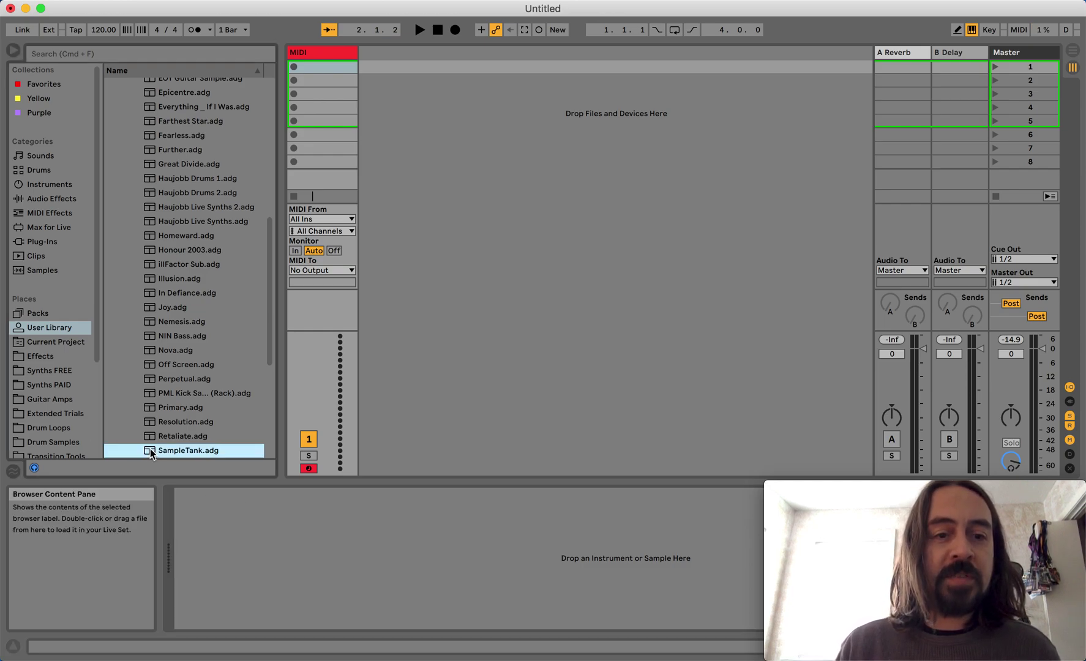
{"action": "left_click_drag", "start_coordinate": [151, 452], "coordinate": [350, 516]}
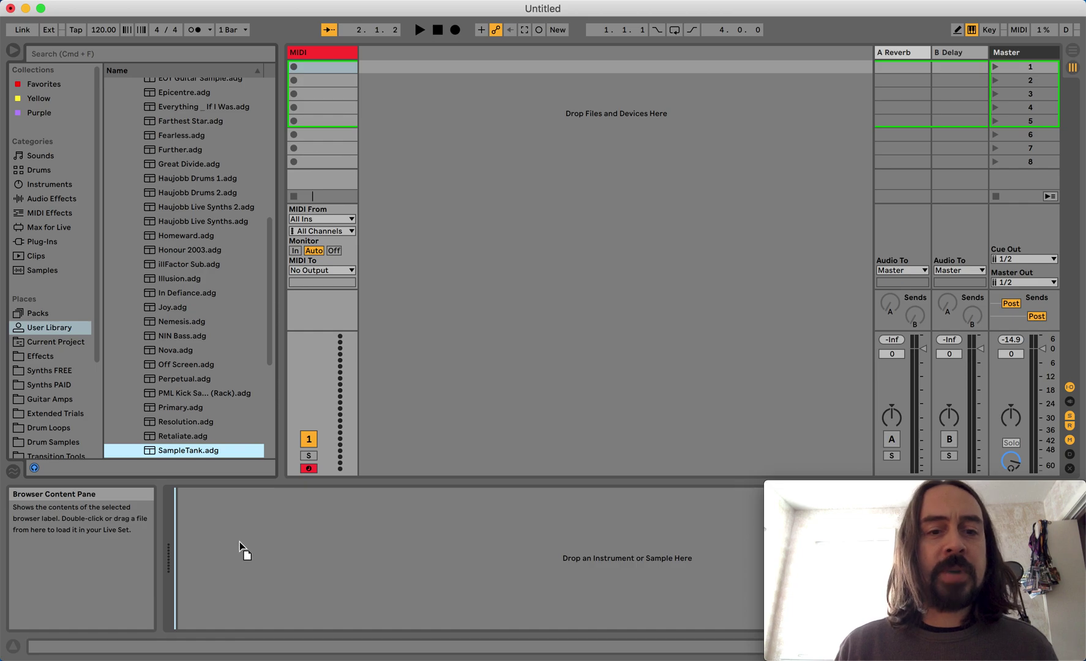
{"action": "left_click_drag", "start_coordinate": [240, 542], "coordinate": [238, 542]}
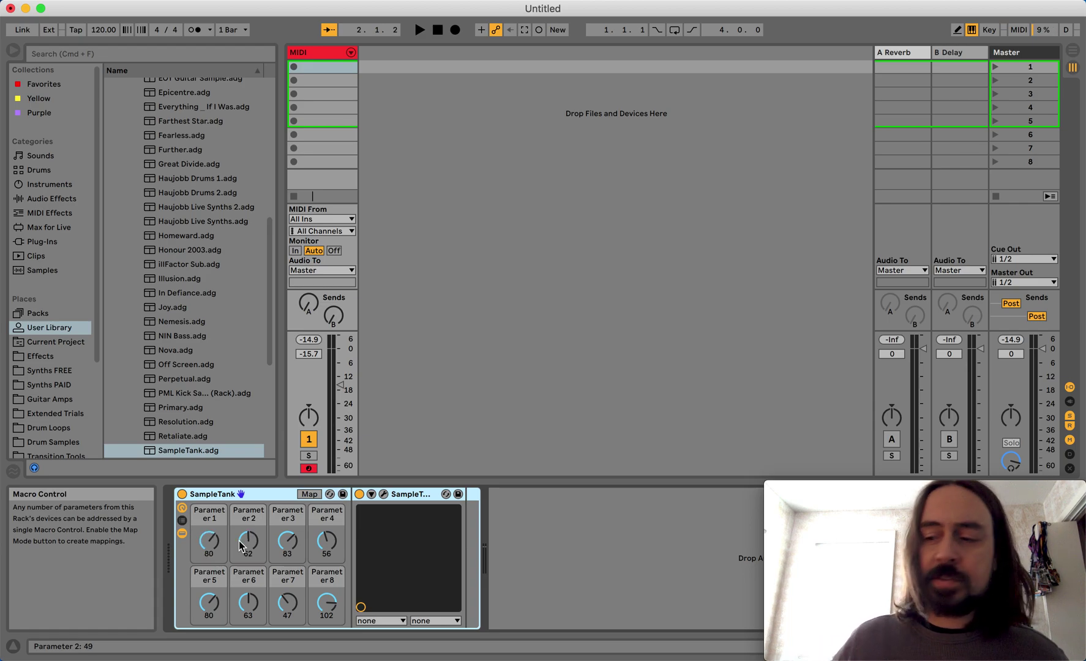
Step: Turn down Abuse of Modulation's filter on SampleTank 4's Edit page with the Macros panel showing, so Macros 1 and 2 read 57 and 48
{"action": "left_click", "coordinate": [382, 494]}
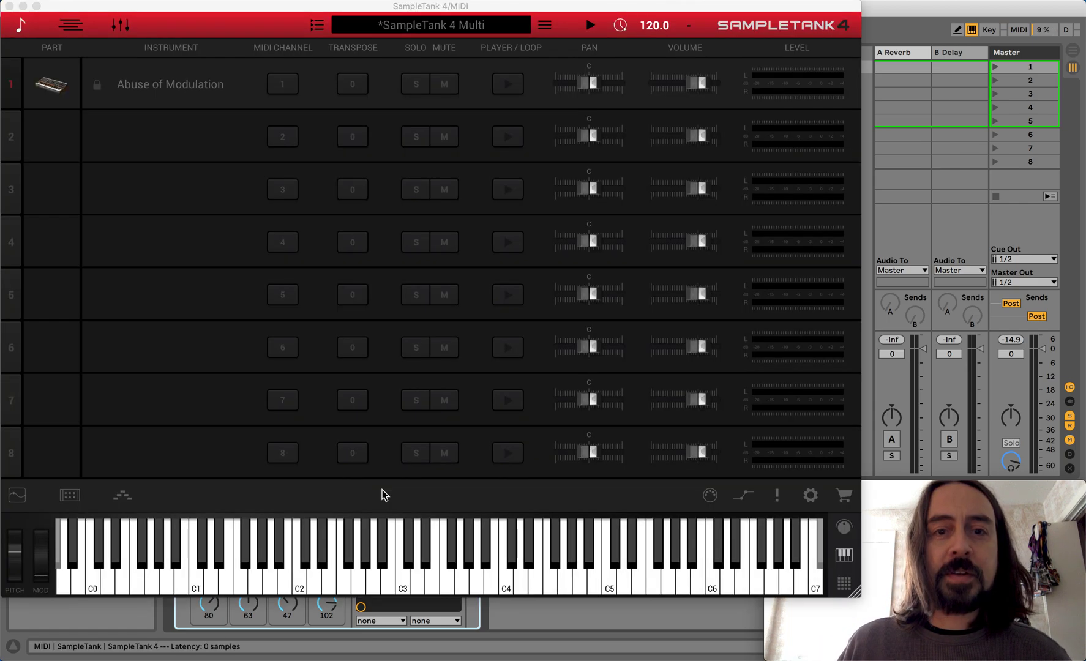
{"action": "left_click", "coordinate": [20, 498]}
{"action": "left_click", "coordinate": [17, 496]}
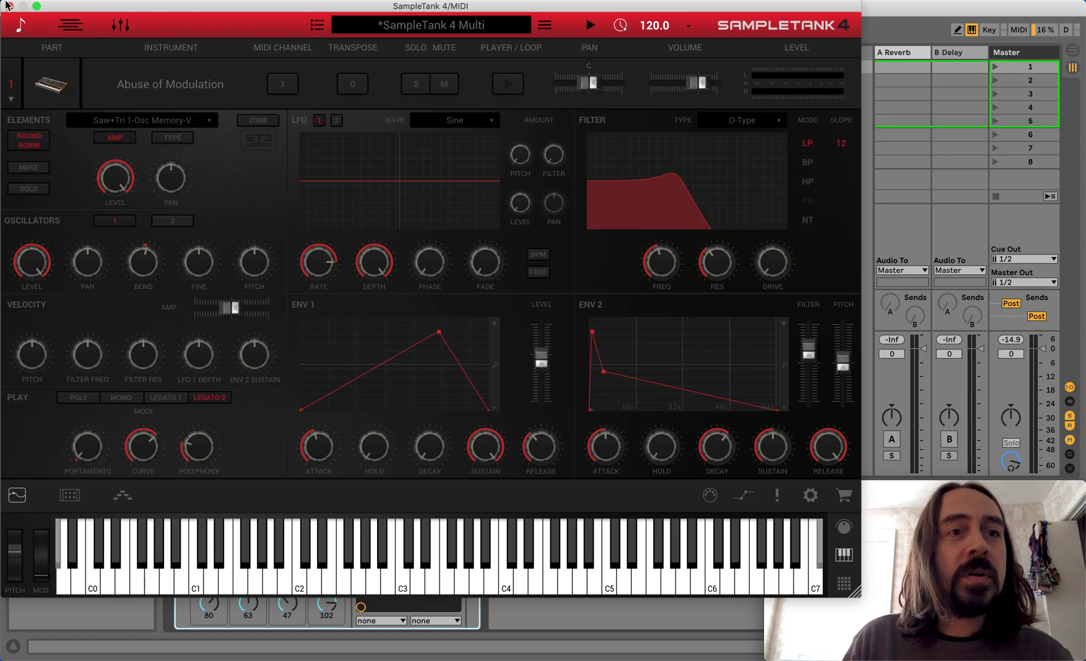
{"action": "left_click", "coordinate": [844, 530]}
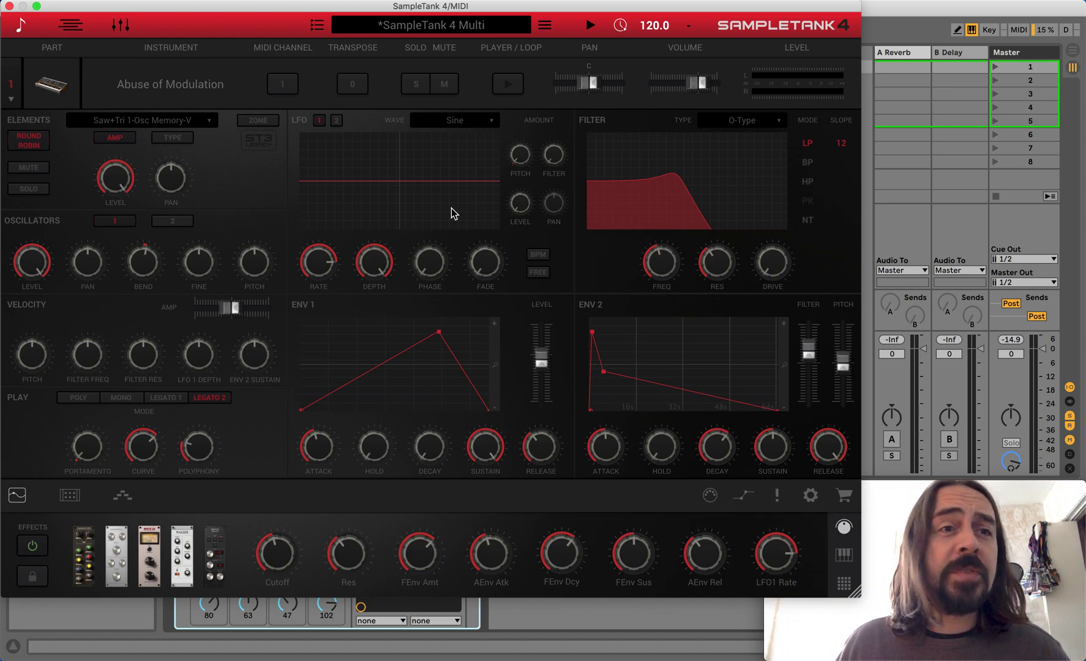
{"action": "left_click", "coordinate": [9, 7]}
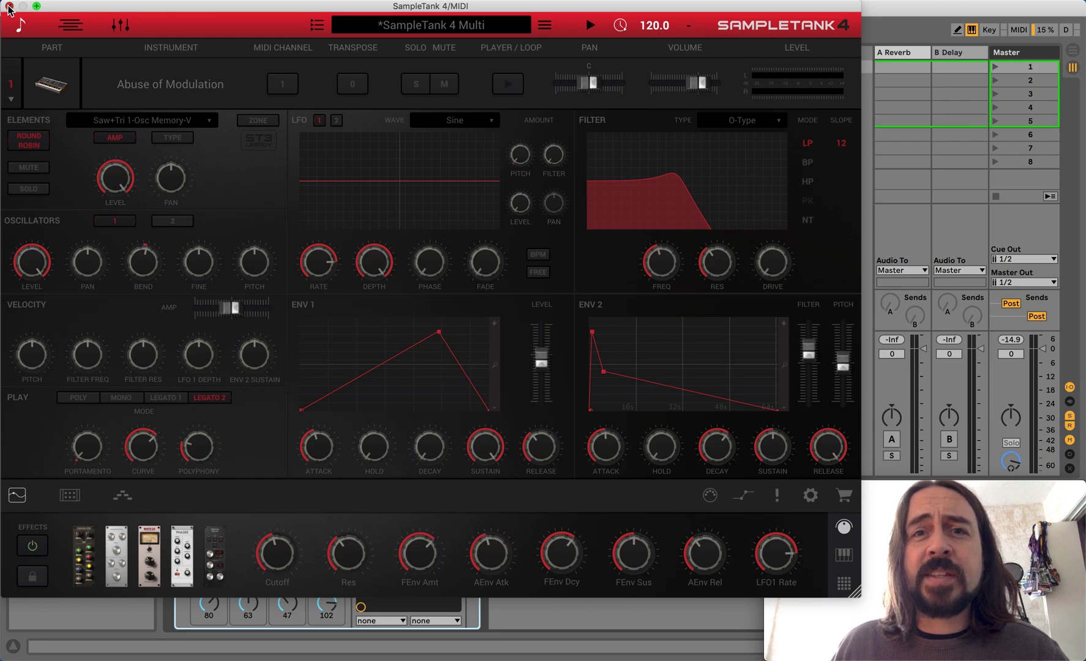